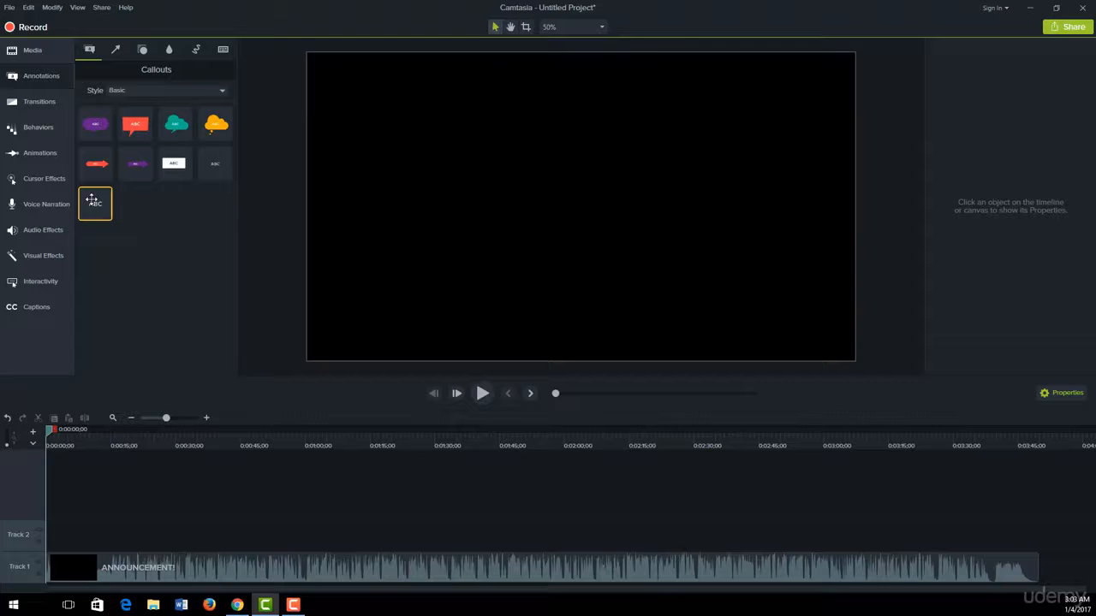
# - Add the plain white ABC text callout at the start of Track 2 and extend it to about 15 seconds
pyautogui.moveTo(91, 198); pyautogui.dragTo(56, 536)
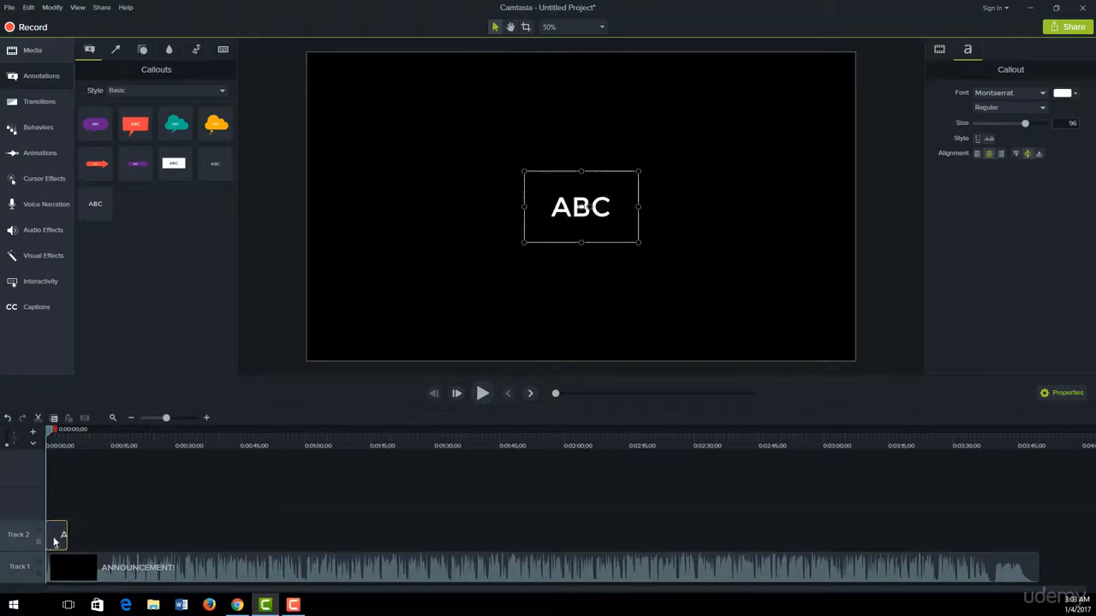
pyautogui.moveTo(65, 534); pyautogui.dragTo(109, 534)
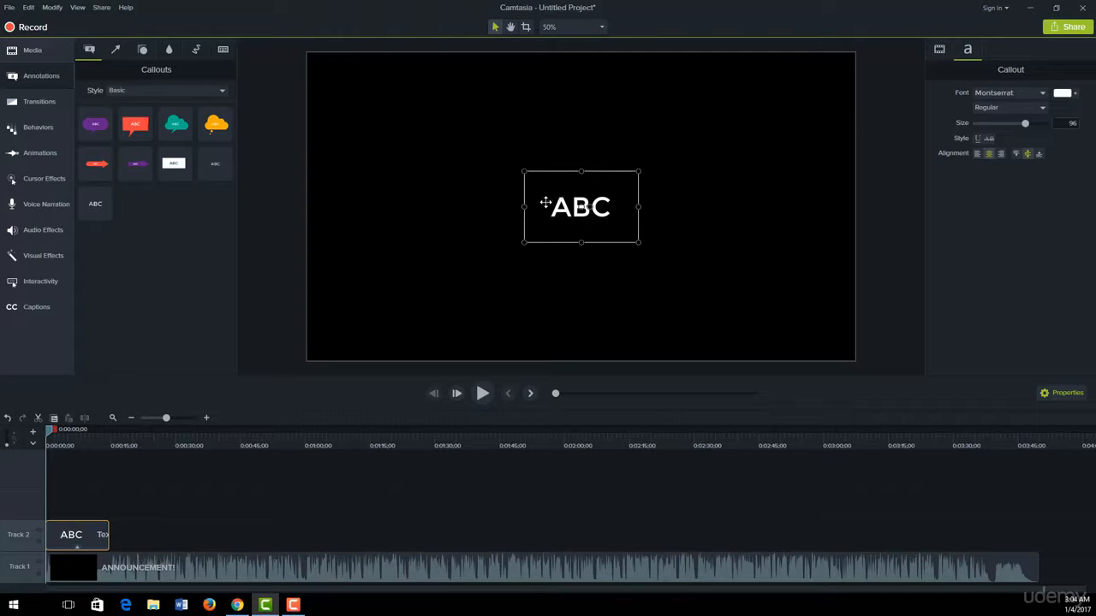
pyautogui.moveTo(79, 537); pyautogui.dragTo(47, 540)
# - Replace the callout's placeholder text with "This is our sample text"
pyautogui.doubleClick(565, 207)
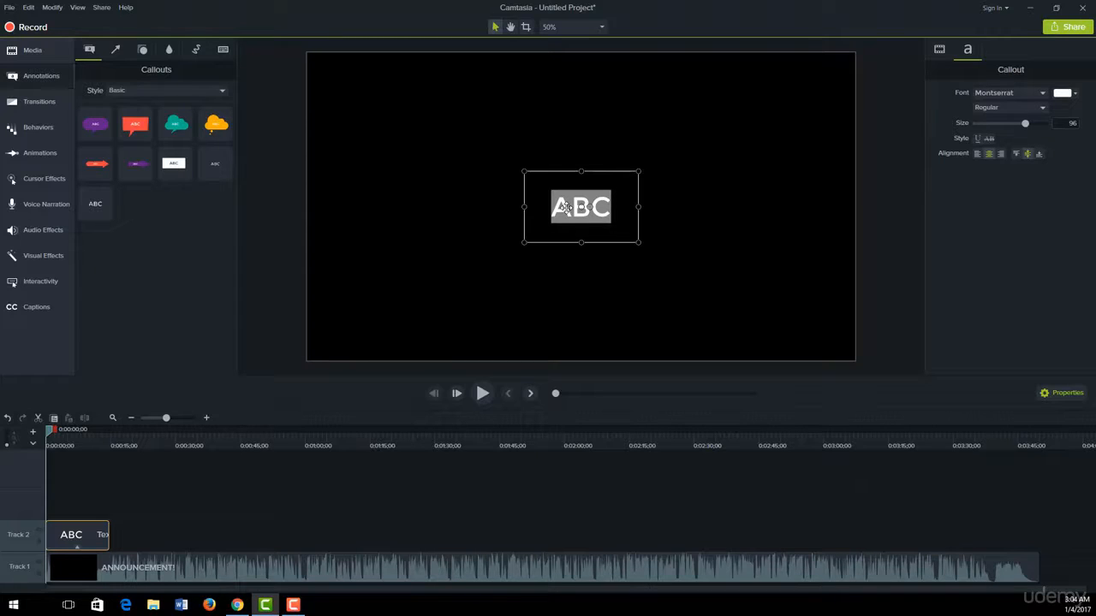
pyautogui.write('This is ')
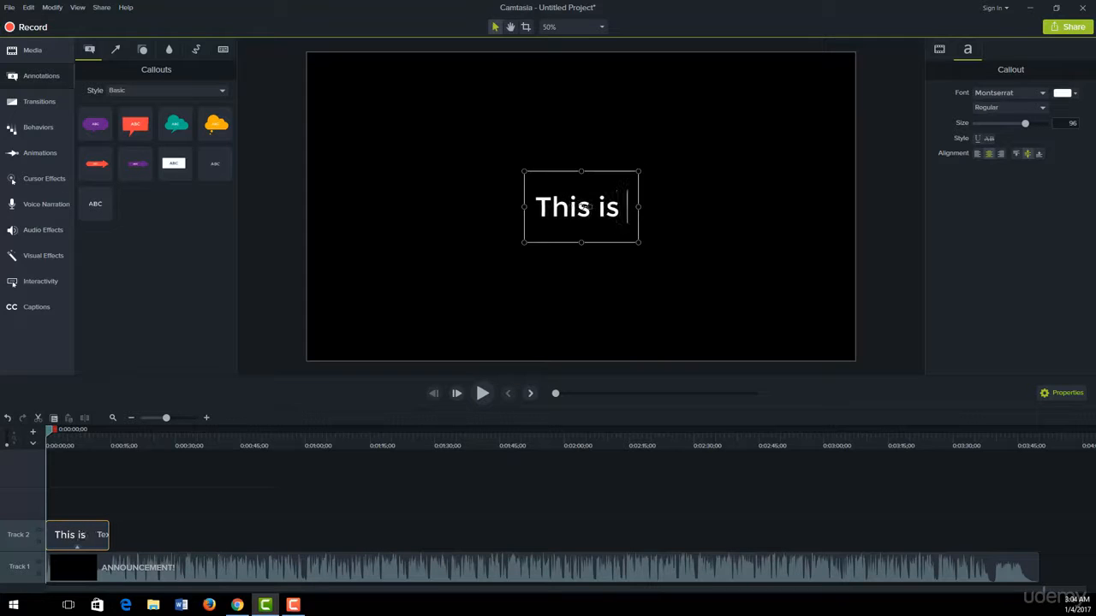
pyautogui.write('our sa')
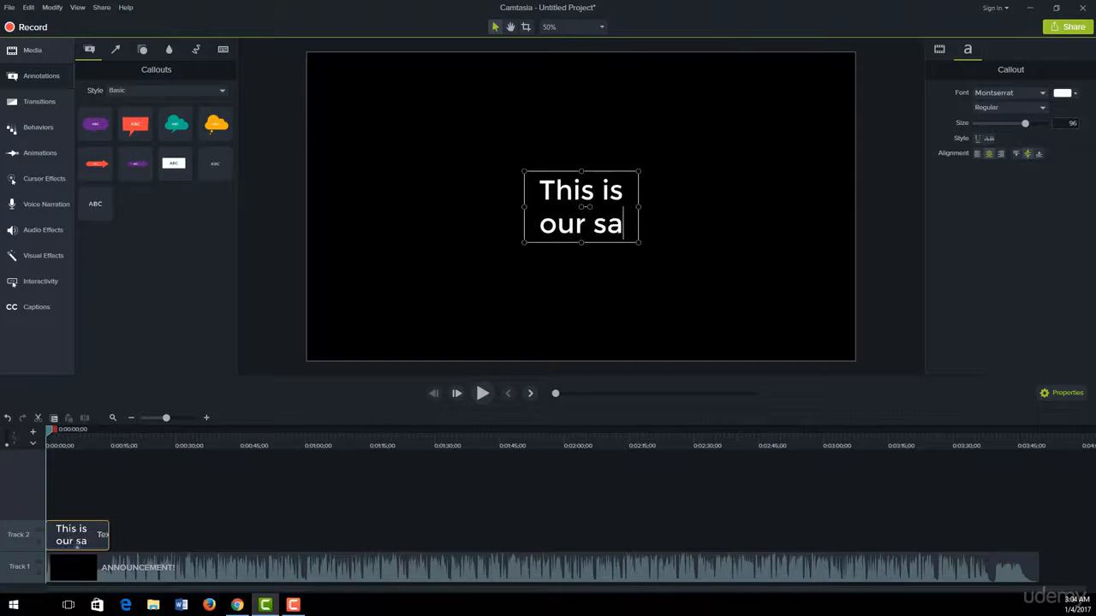
pyautogui.write('mple te')
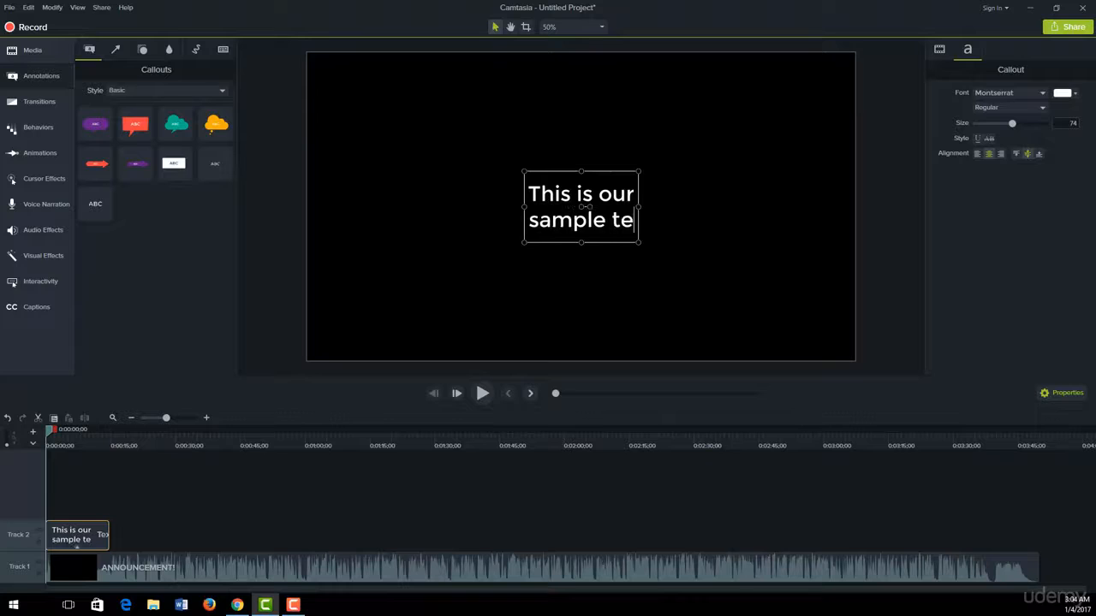
pyautogui.write('xr')
pyautogui.press('BackSpace')
pyautogui.write('t')
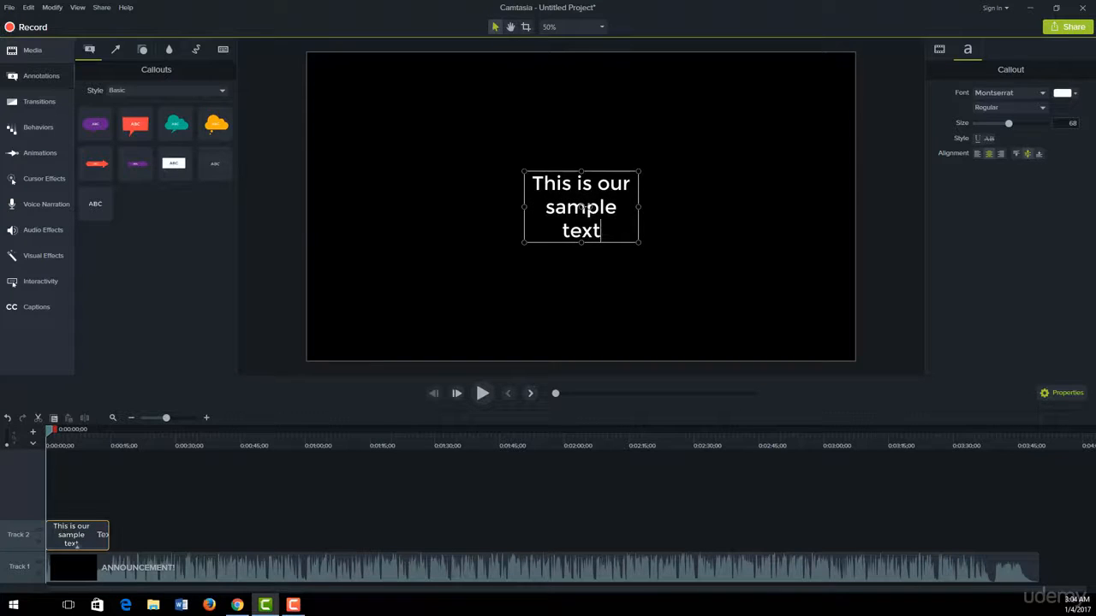
# - Widen the text callout's box on both sides and set its font size to 103
pyautogui.moveTo(524, 207); pyautogui.dragTo(421, 220)
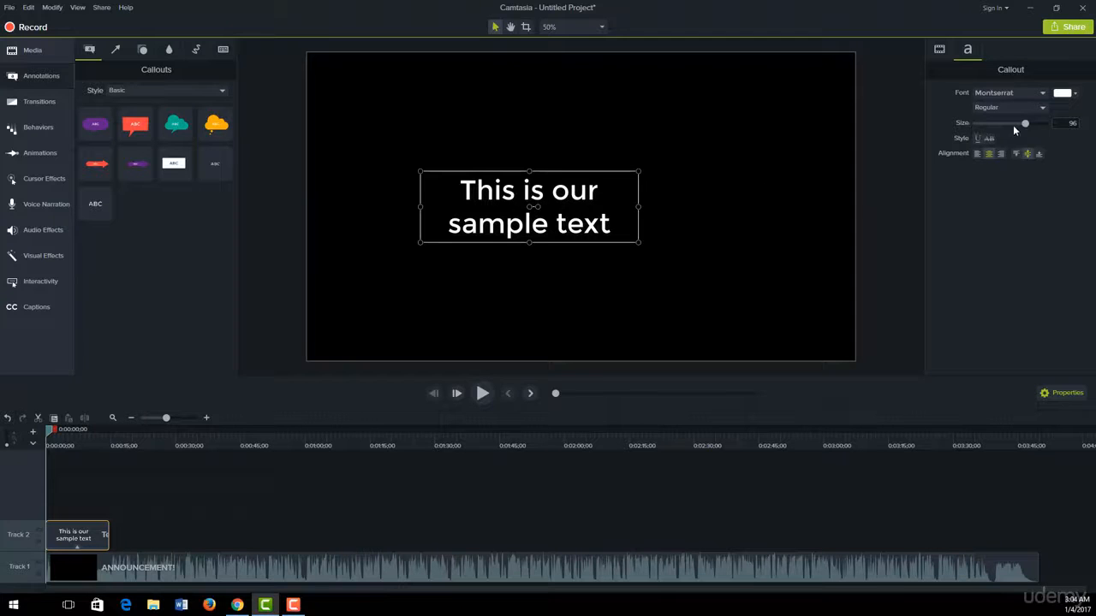
pyautogui.moveTo(1025, 125); pyautogui.dragTo(1031, 127)
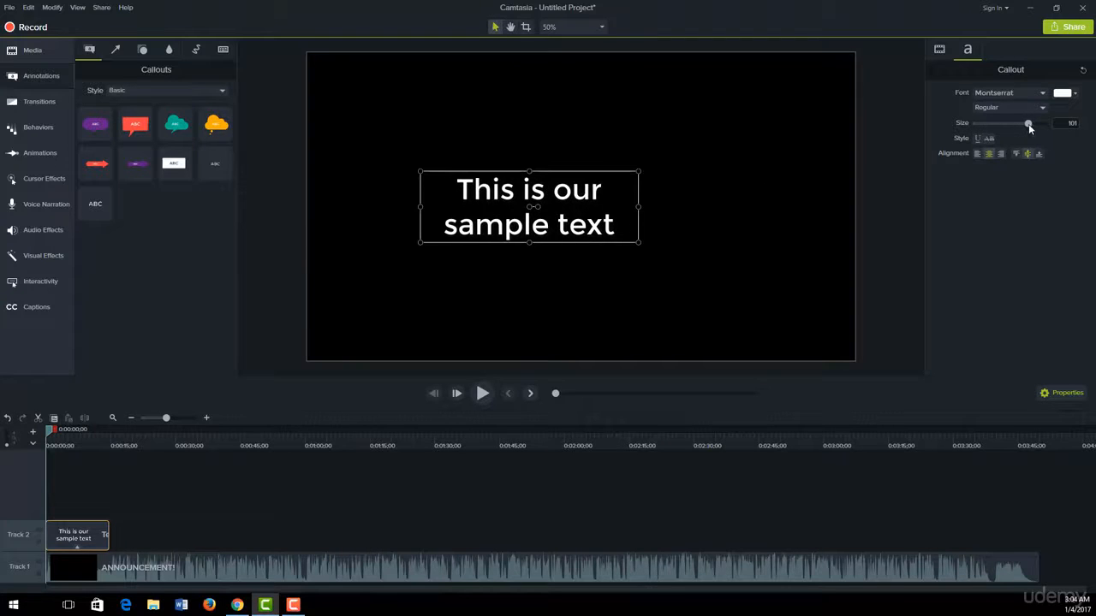
pyautogui.moveTo(640, 207); pyautogui.dragTo(690, 207)
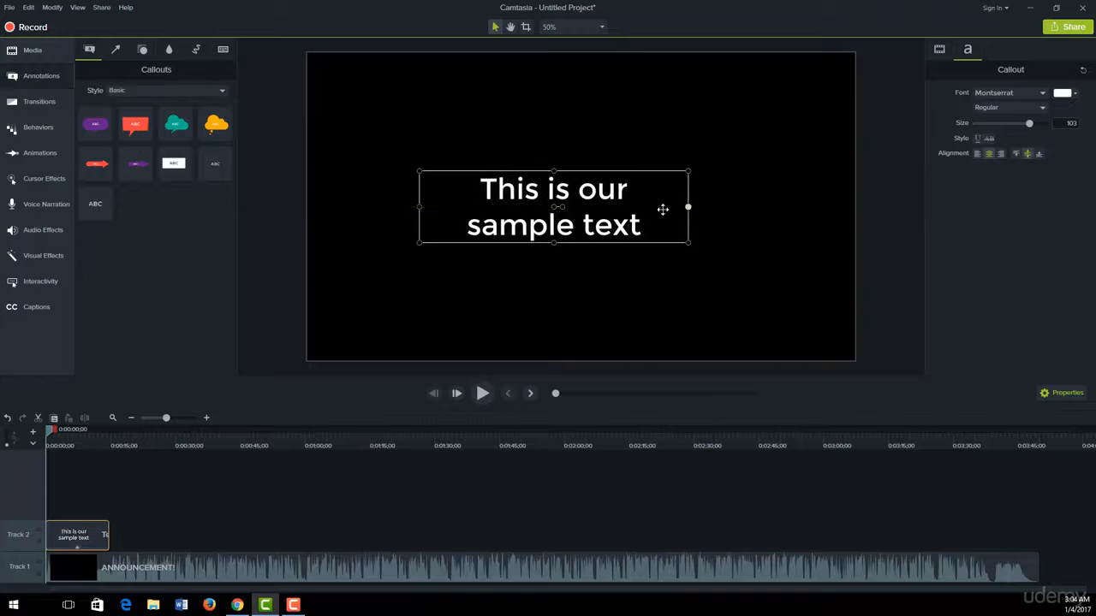
# - Try the text alignment options, leaving the callout text centered horizontally and aligned to the top of its box
pyautogui.click(977, 154)
pyautogui.click(989, 154)
pyautogui.click(999, 153)
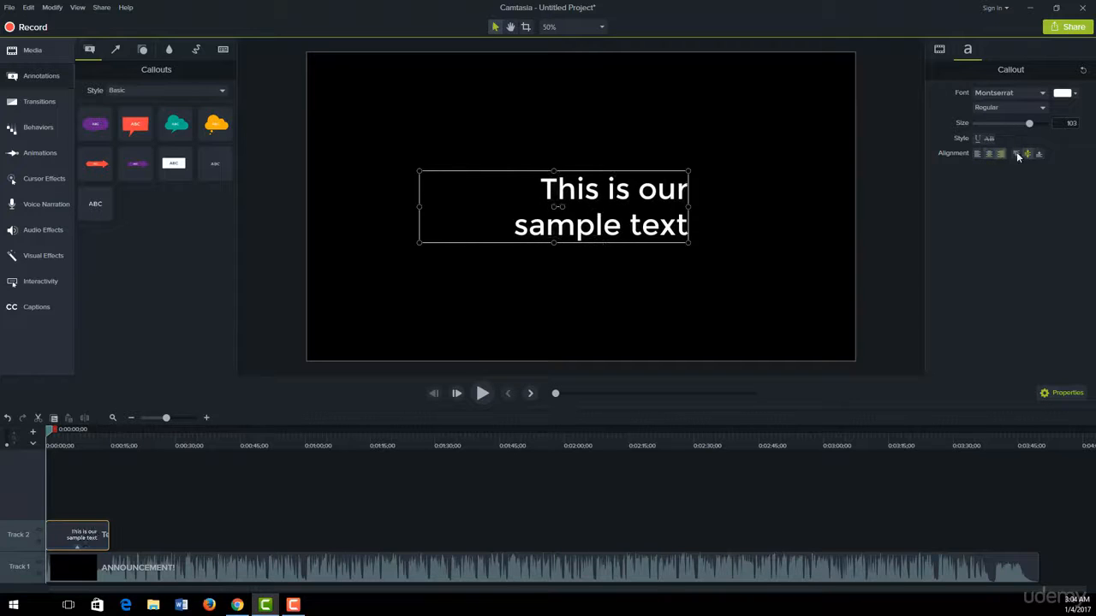
pyautogui.click(975, 153)
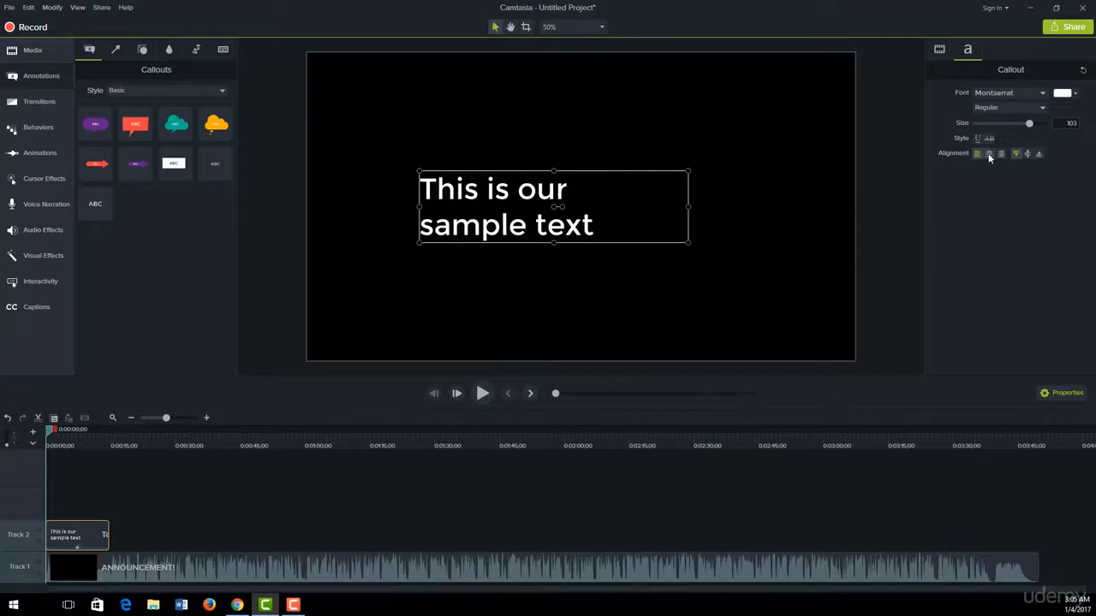
pyautogui.click(989, 154)
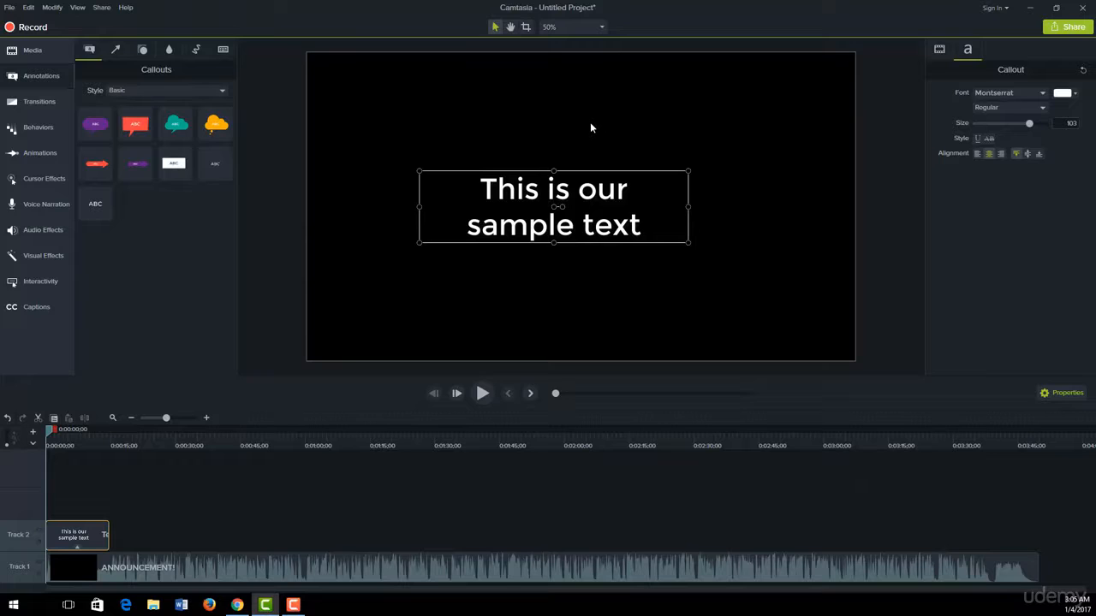
# - Change the callout text's font to Myriad Pro Cond
pyautogui.click(988, 94)
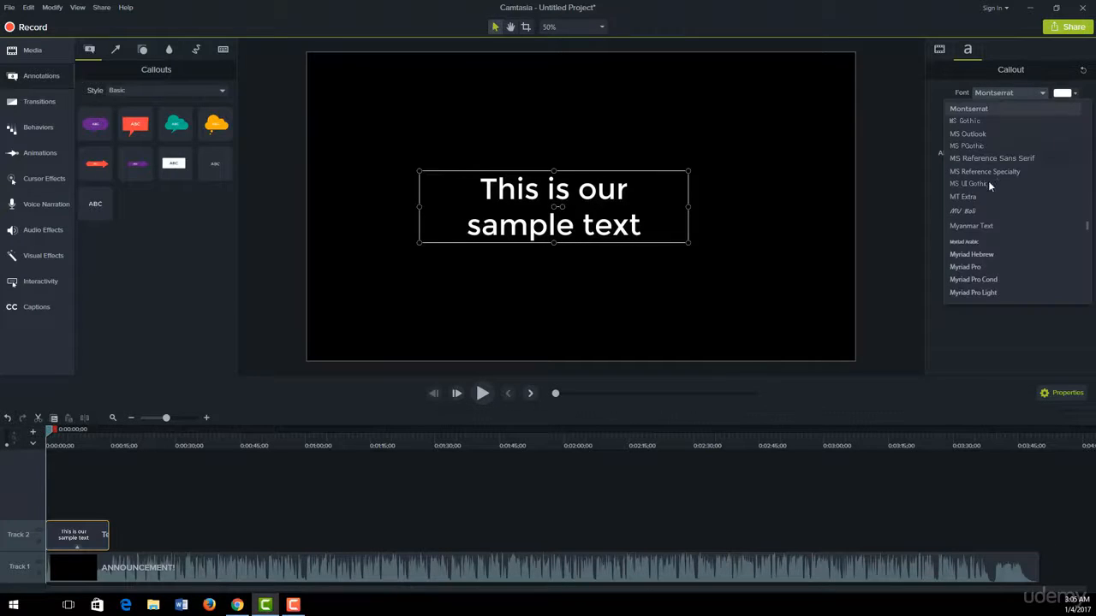
pyautogui.scroll(-12, 986, 198)
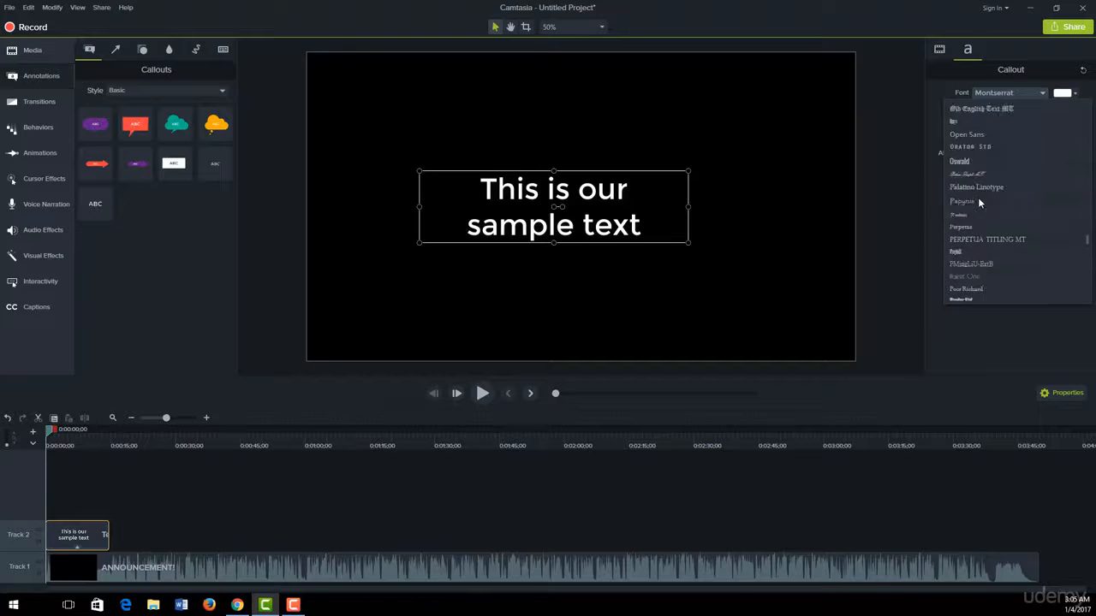
pyautogui.scroll(5, 977, 196)
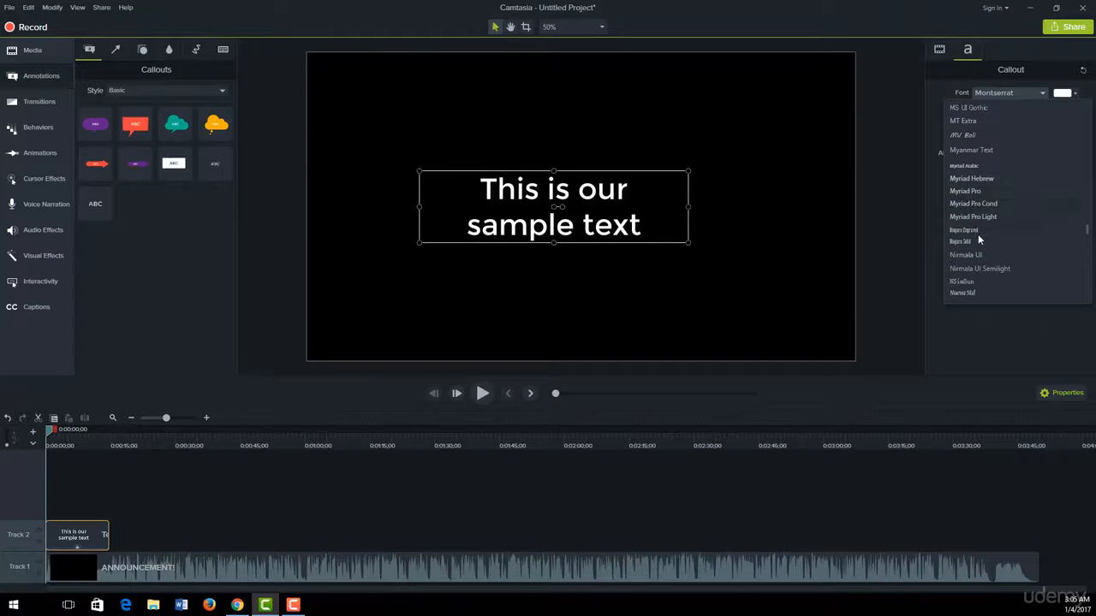
pyautogui.click(968, 202)
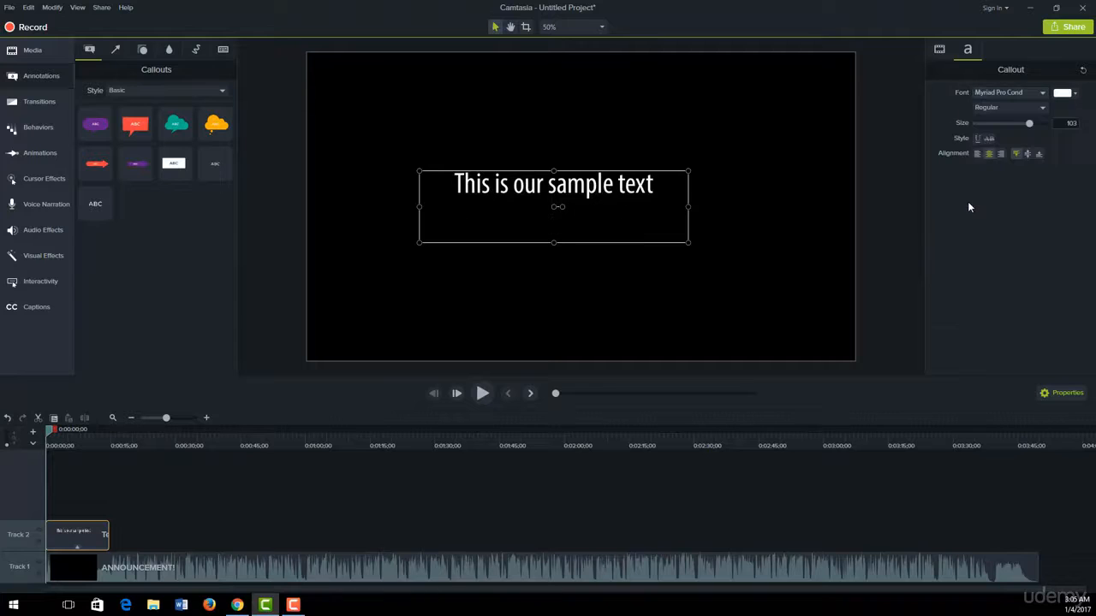
# - Try the Bold and Bold Italic styles on the callout text, and return it to Regular
pyautogui.click(1015, 110)
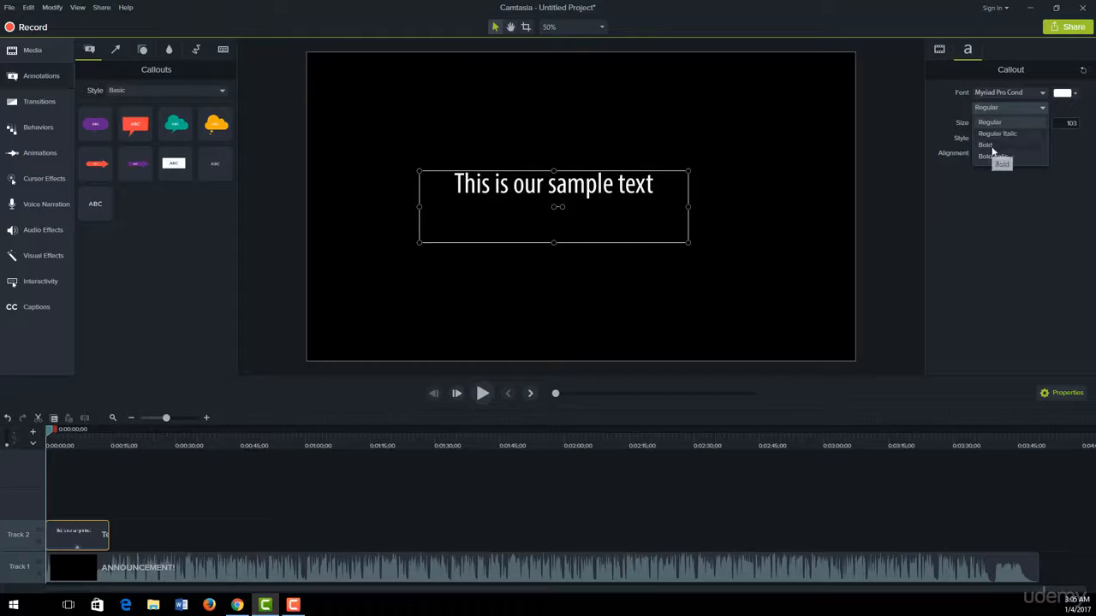
pyautogui.click(989, 145)
pyautogui.click(998, 104)
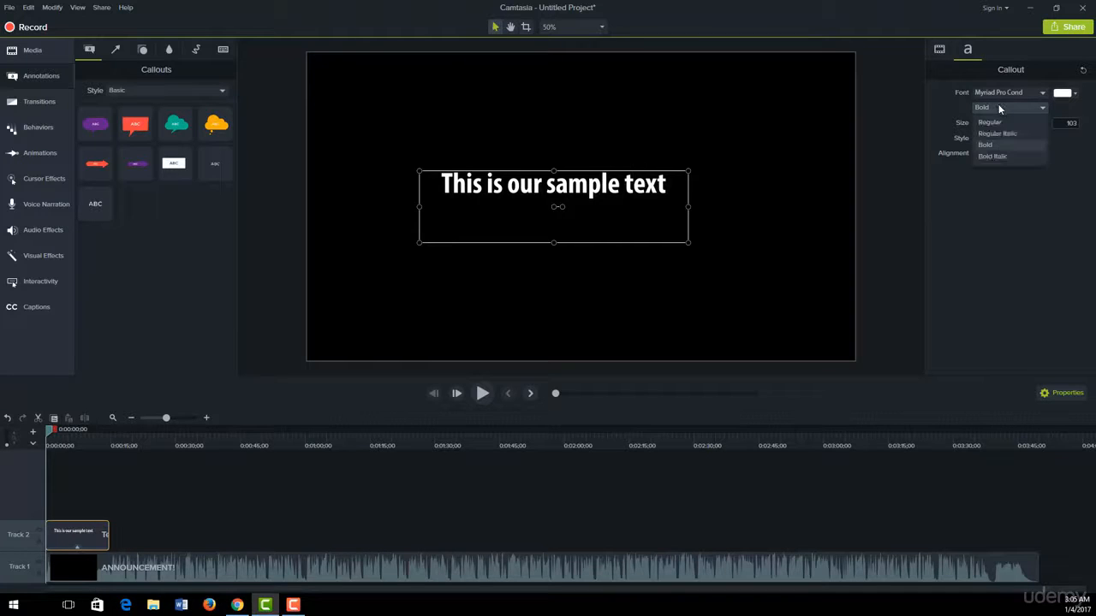
pyautogui.click(989, 156)
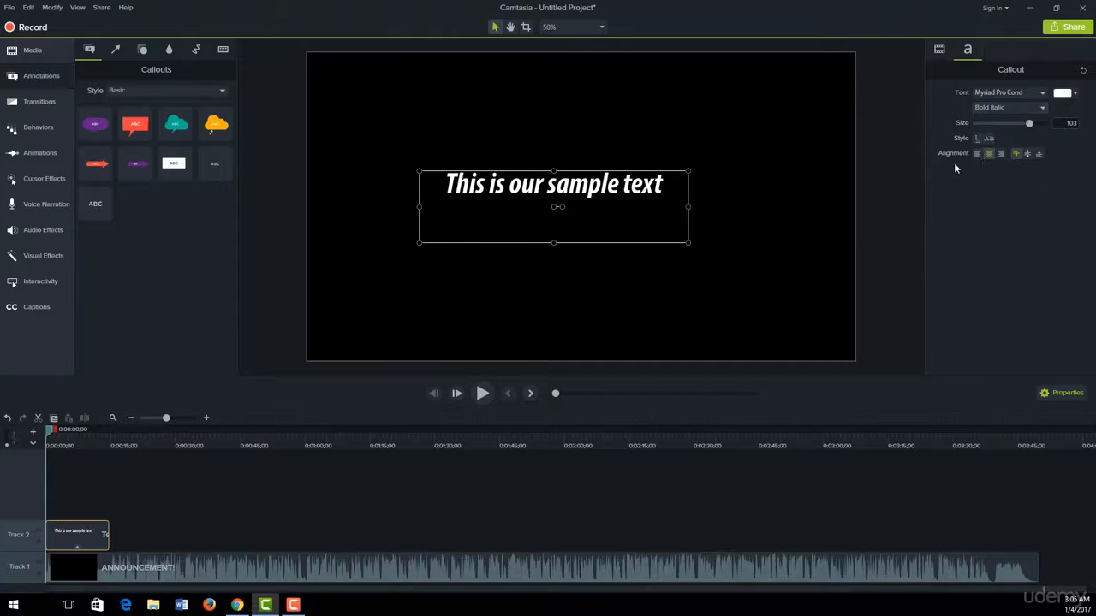
pyautogui.click(1010, 107)
pyautogui.click(992, 120)
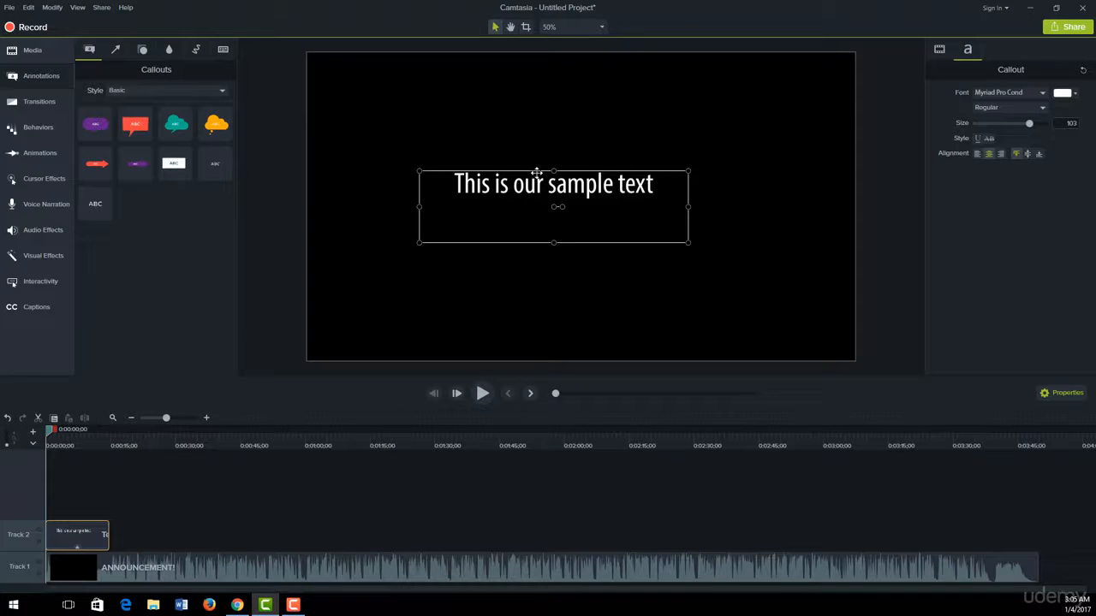
# - Change the callout text's font color to a very pale pink
pyautogui.click(1067, 97)
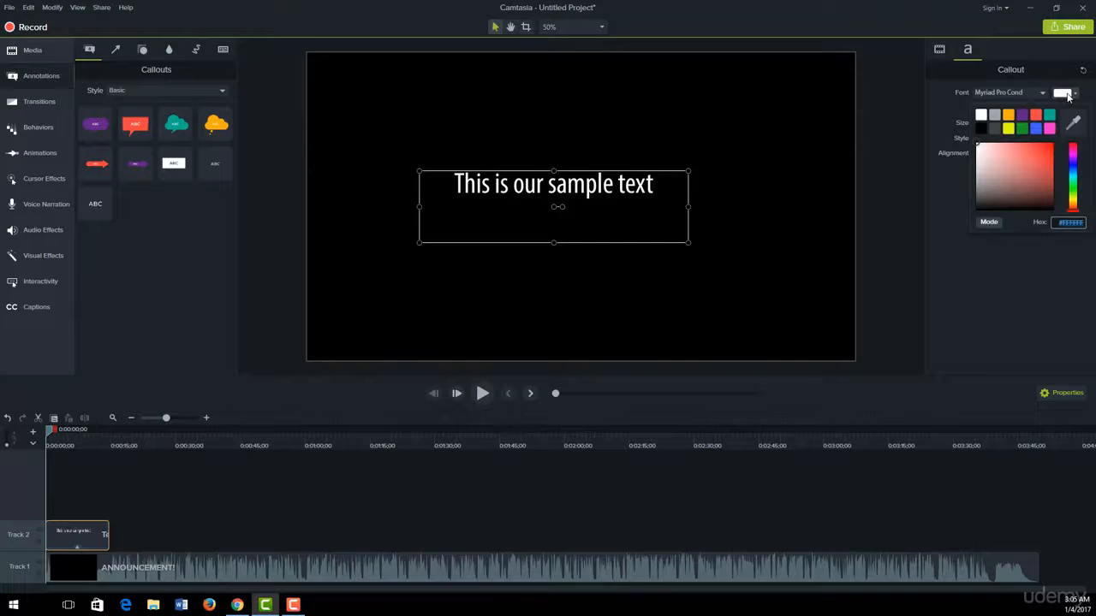
pyautogui.click(1044, 144)
pyautogui.moveTo(1029, 146); pyautogui.dragTo(981, 149)
pyautogui.click(952, 221)
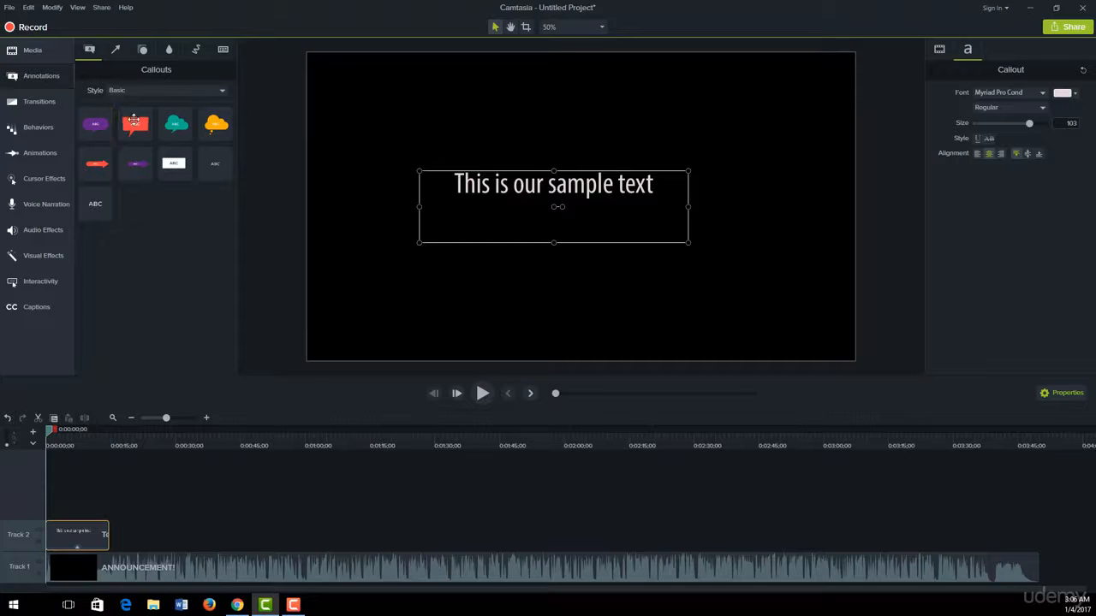
# - Show all callout styles and place the blue right-arrow callout on Track 2 directly after the text callout, extending it past the 30-second mark
pyautogui.click(133, 91)
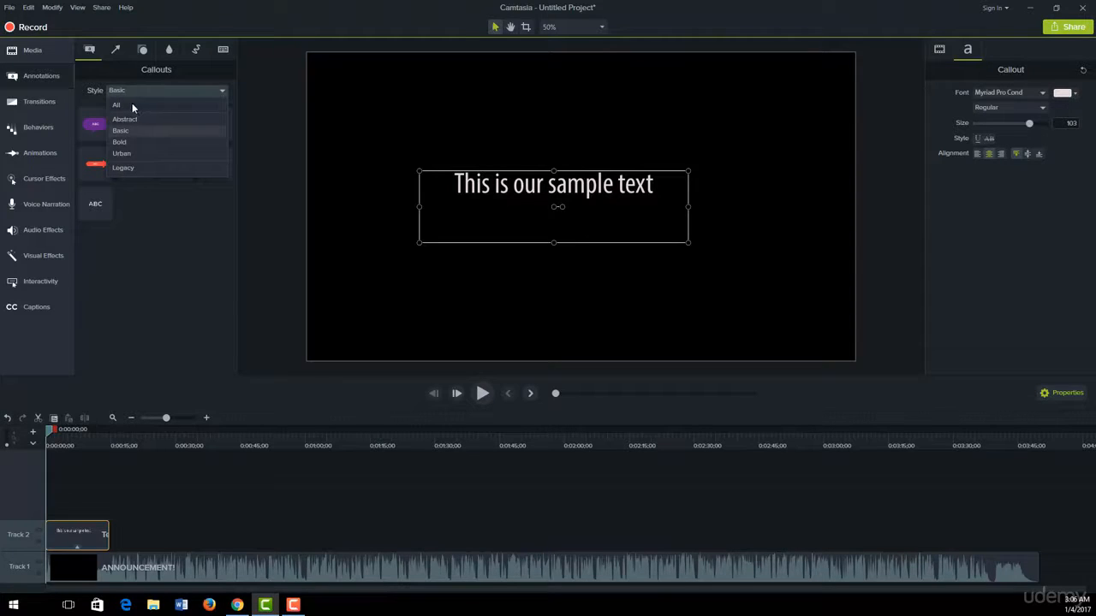
pyautogui.click(135, 104)
pyautogui.moveTo(233, 130)
pyautogui.mouseDown()
pyautogui.moveTo(238, 237)
pyautogui.moveTo(227, 118)
pyautogui.mouseUp()
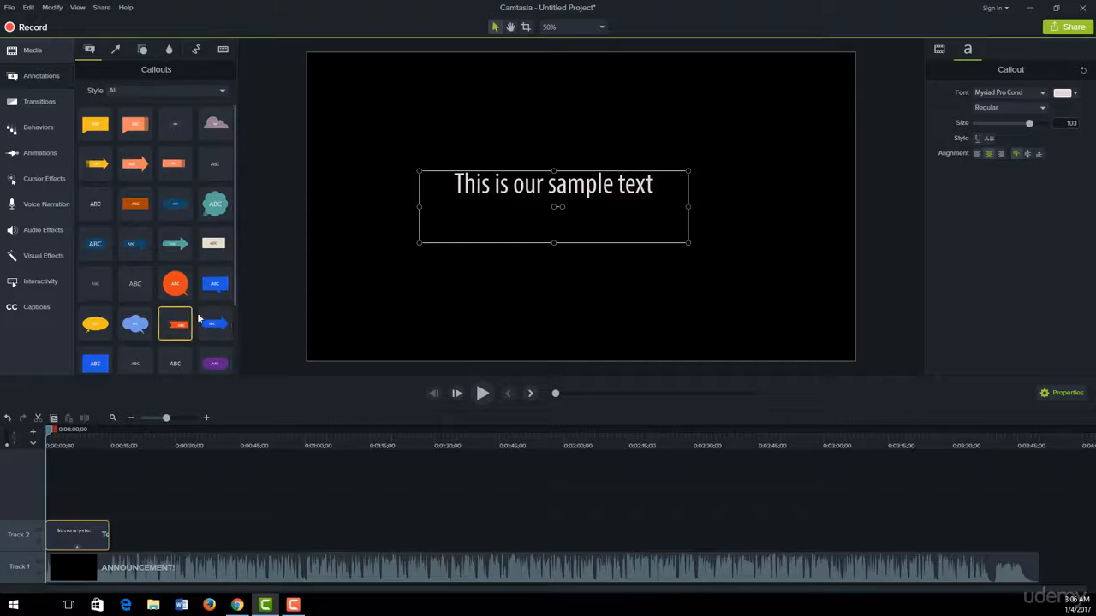
pyautogui.moveTo(212, 323); pyautogui.dragTo(113, 537)
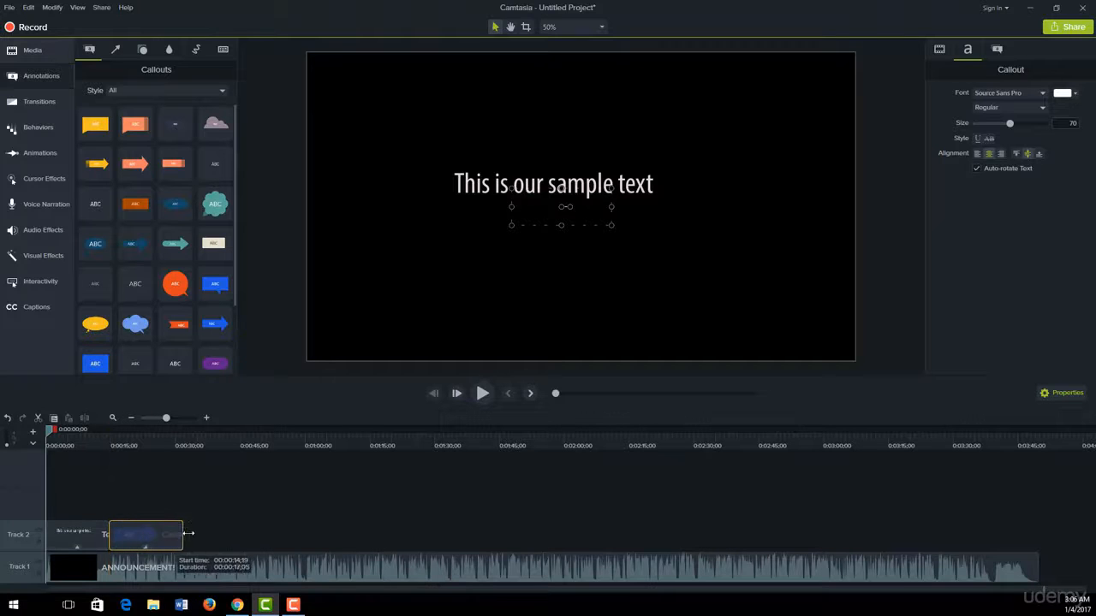
# - With the playhead at about 0:00:19;29, move the arrow callout to the video's lower-left area and change its text to "Sample Text"
pyautogui.moveTo(49, 431); pyautogui.dragTo(133, 452)
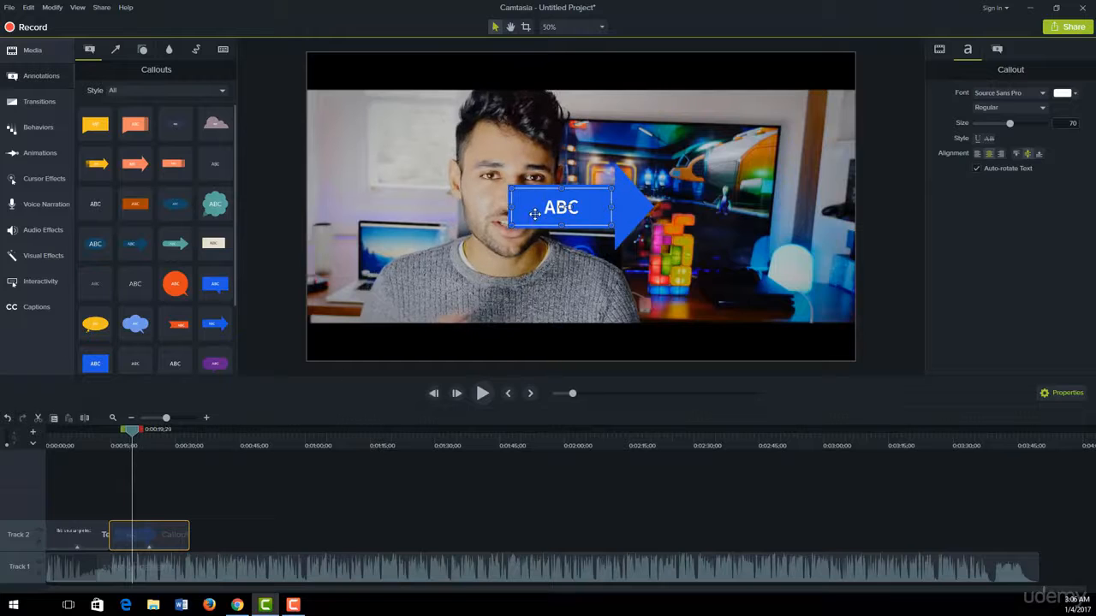
pyautogui.moveTo(533, 217); pyautogui.dragTo(343, 301)
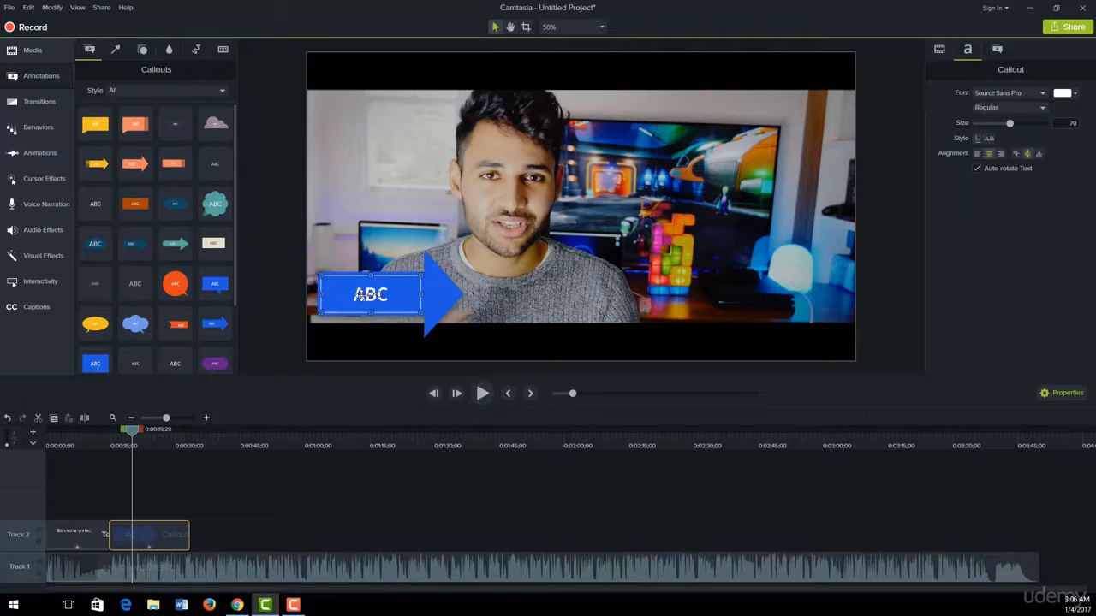
pyautogui.doubleClick(360, 295)
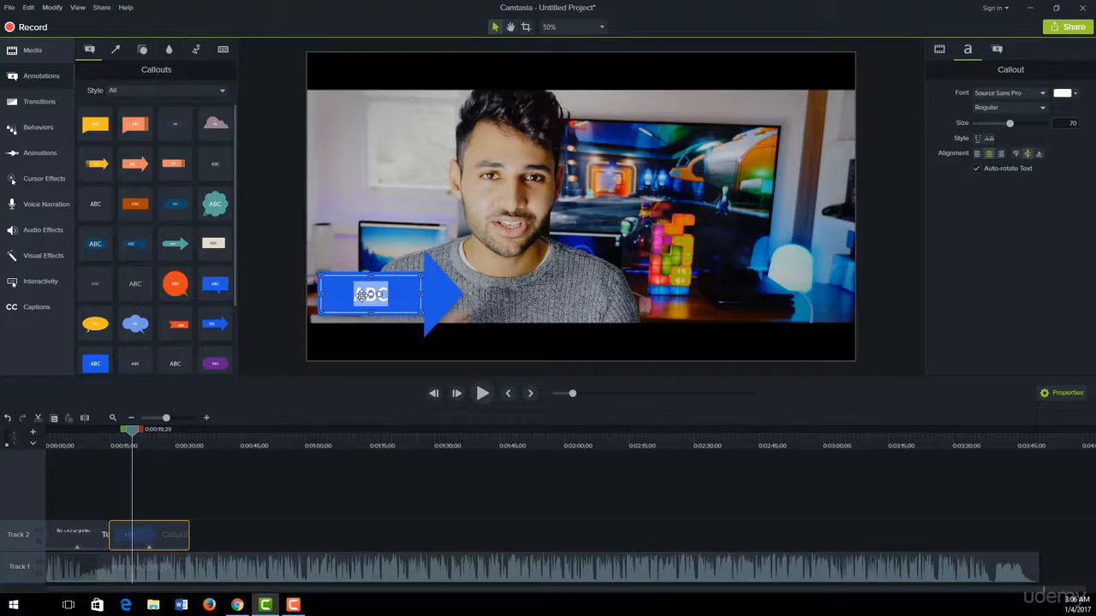
pyautogui.write('Sample')
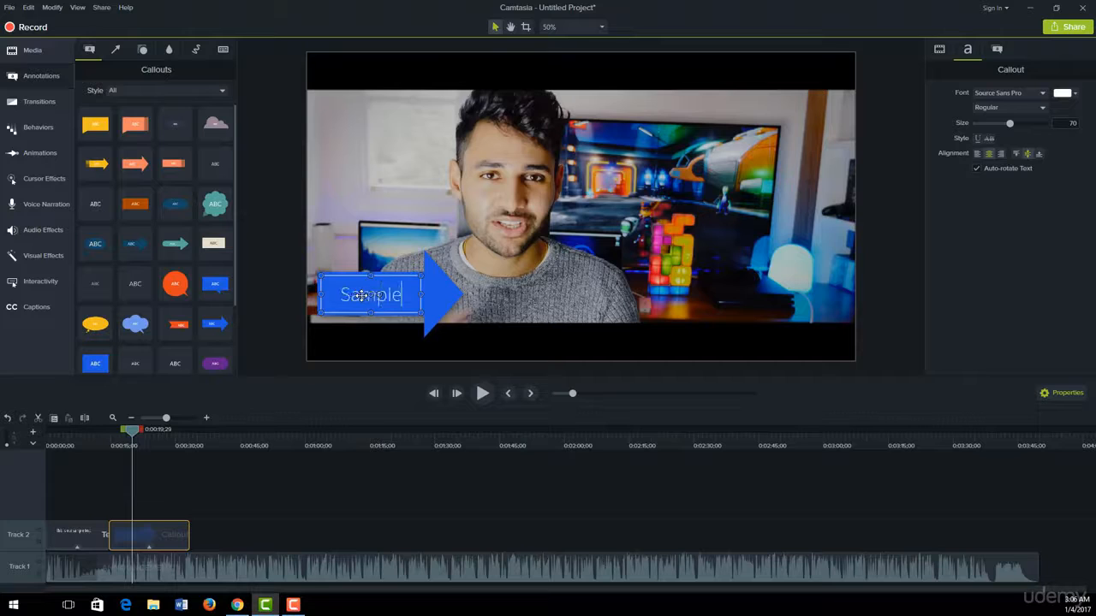
pyautogui.write(' Tex')
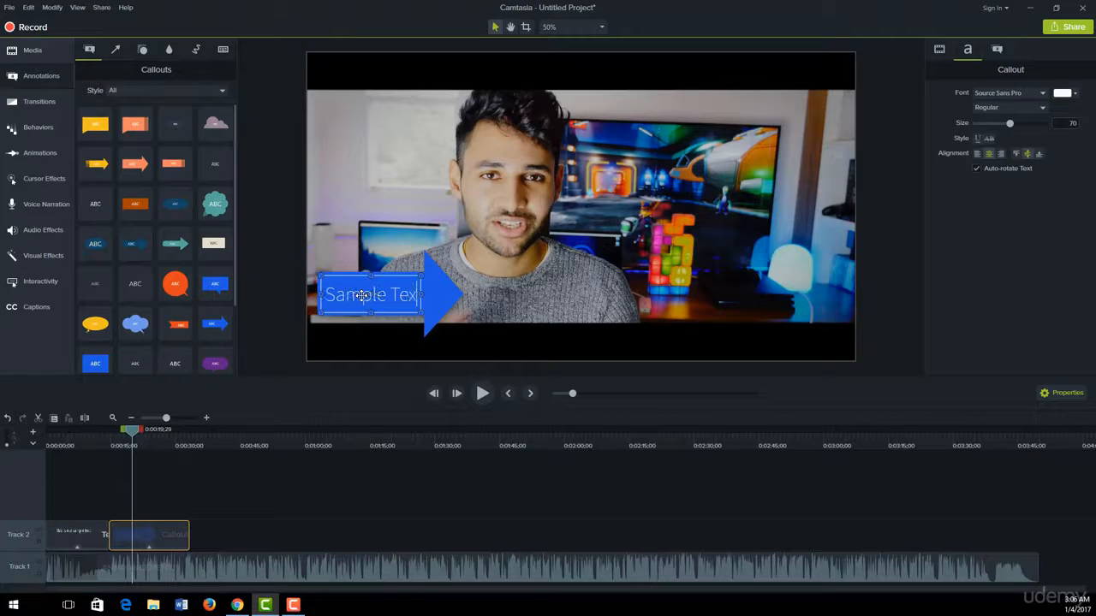
pyautogui.write('t')
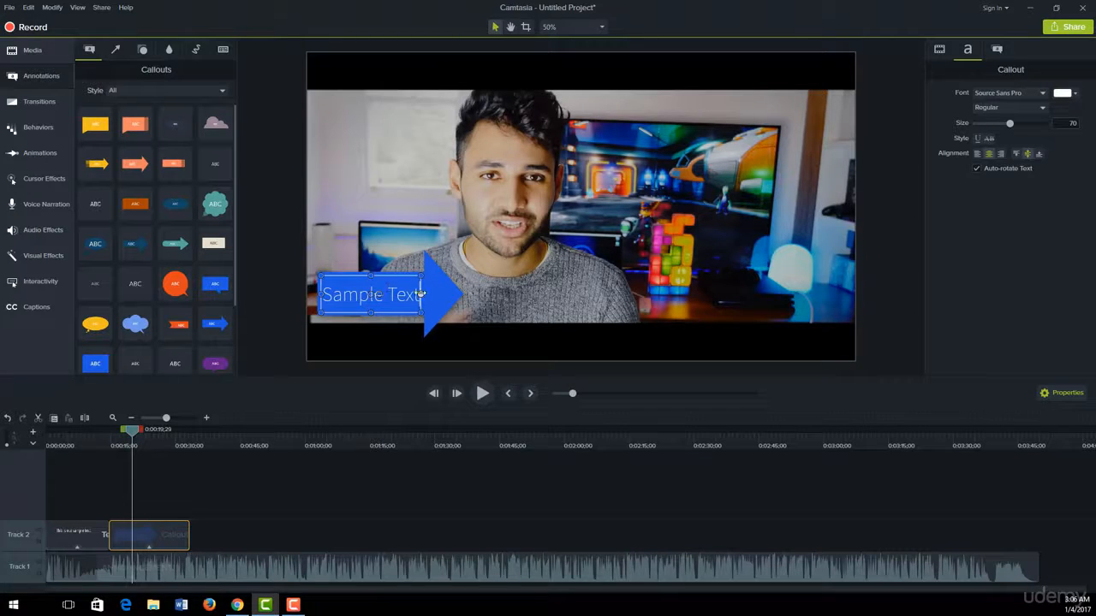
# - Widen the arrow callout to give "Sample Text" more room inside it, and leave the callout selected
pyautogui.moveTo(420, 294); pyautogui.dragTo(454, 294)
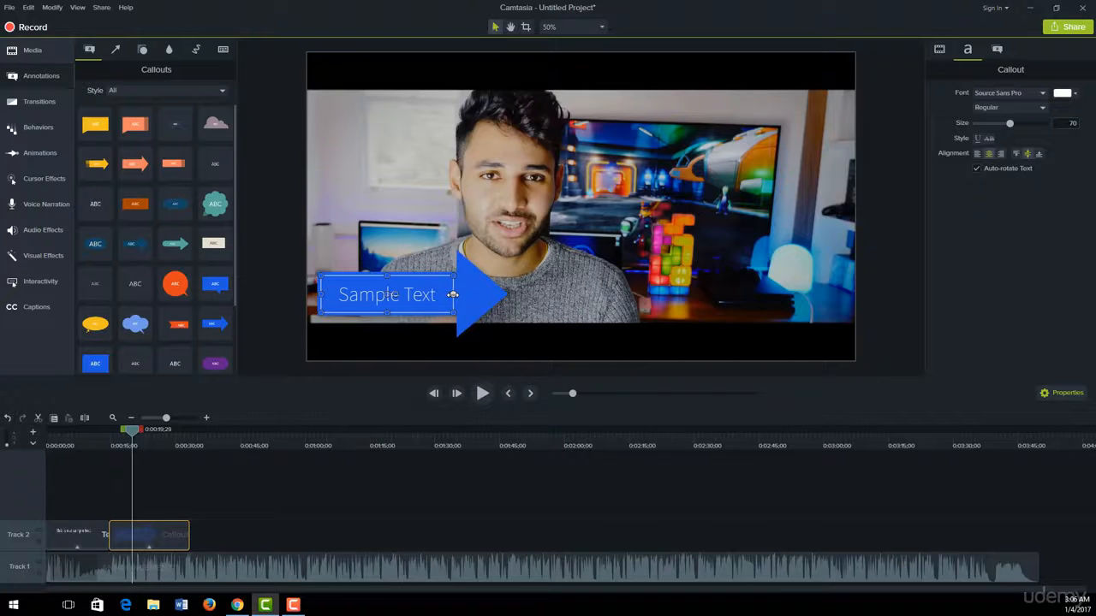
pyautogui.click(393, 243)
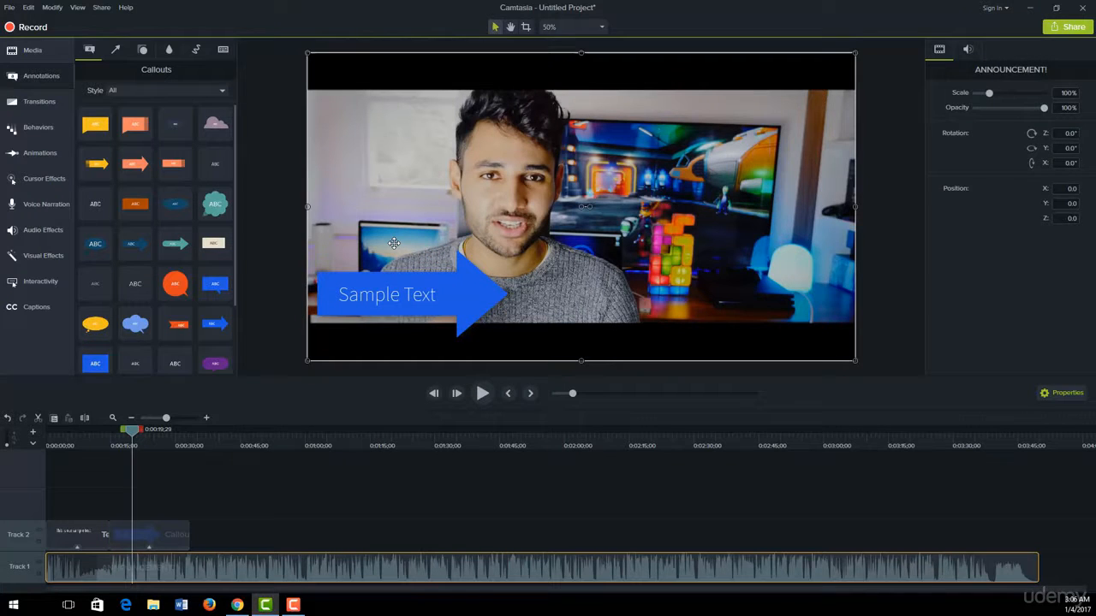
pyautogui.click(394, 298)
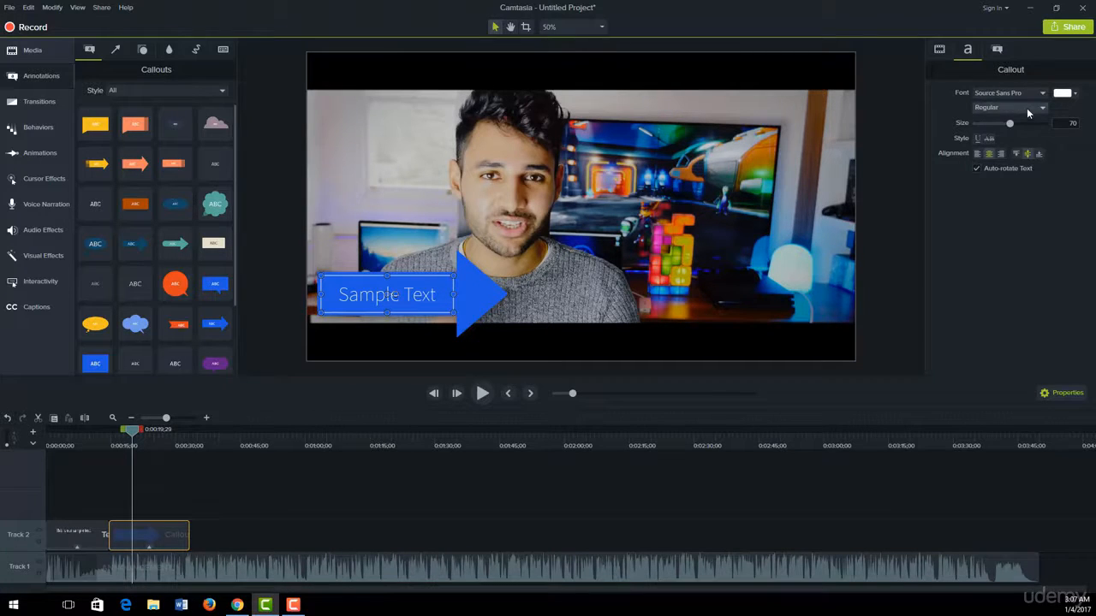
pyautogui.click(1026, 108)
pyautogui.click(1019, 92)
pyautogui.click(1019, 92)
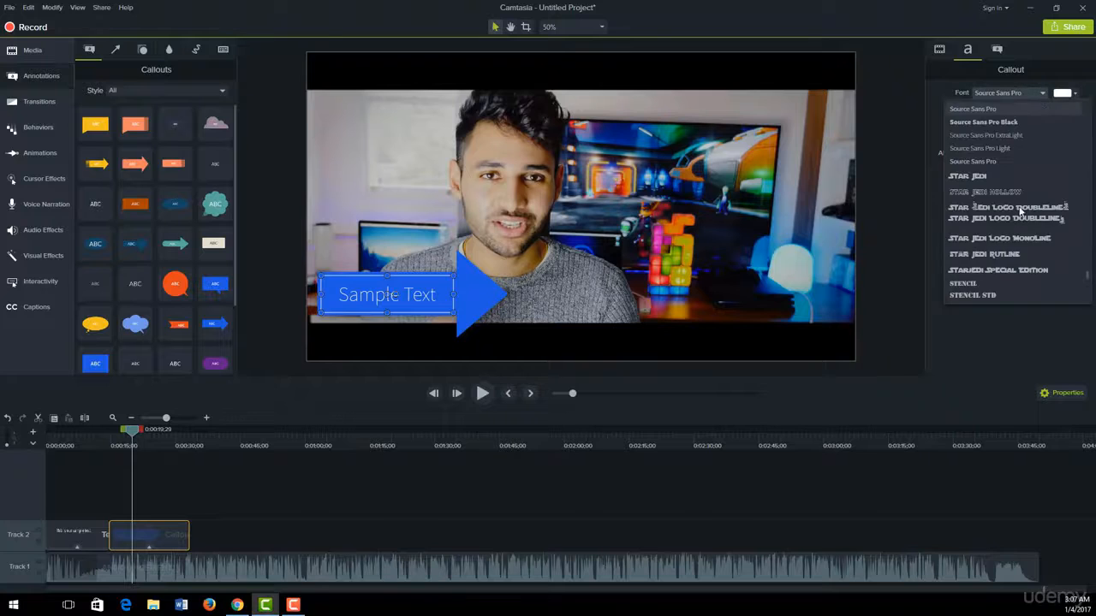
pyautogui.scroll(-3, 1018, 210)
pyautogui.click(996, 342)
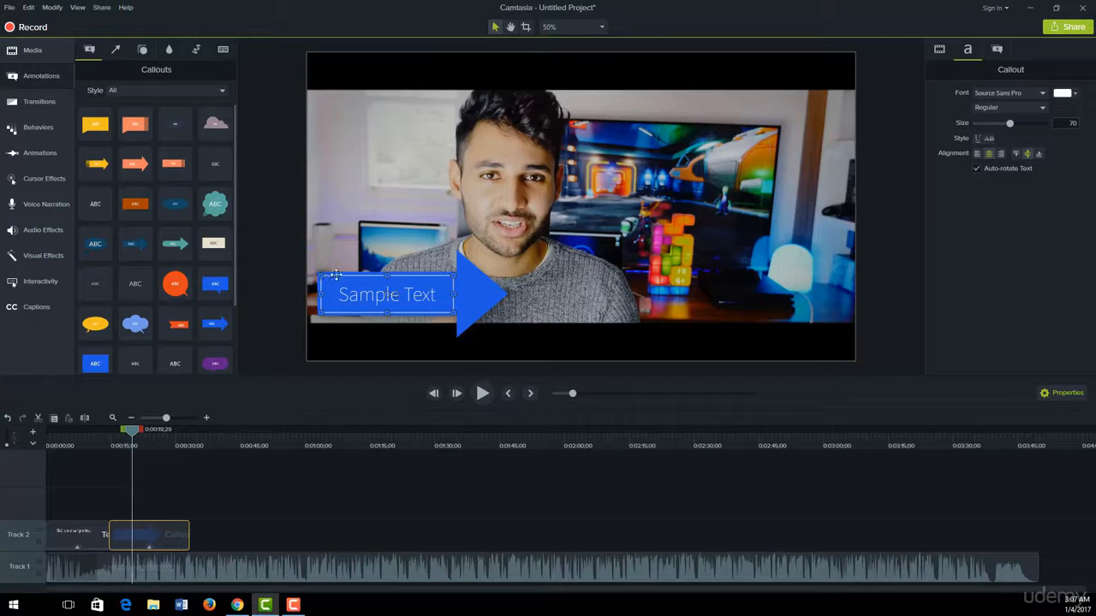
# - Change the arrow callout's fill color from the annotation properties to red
pyautogui.click(997, 50)
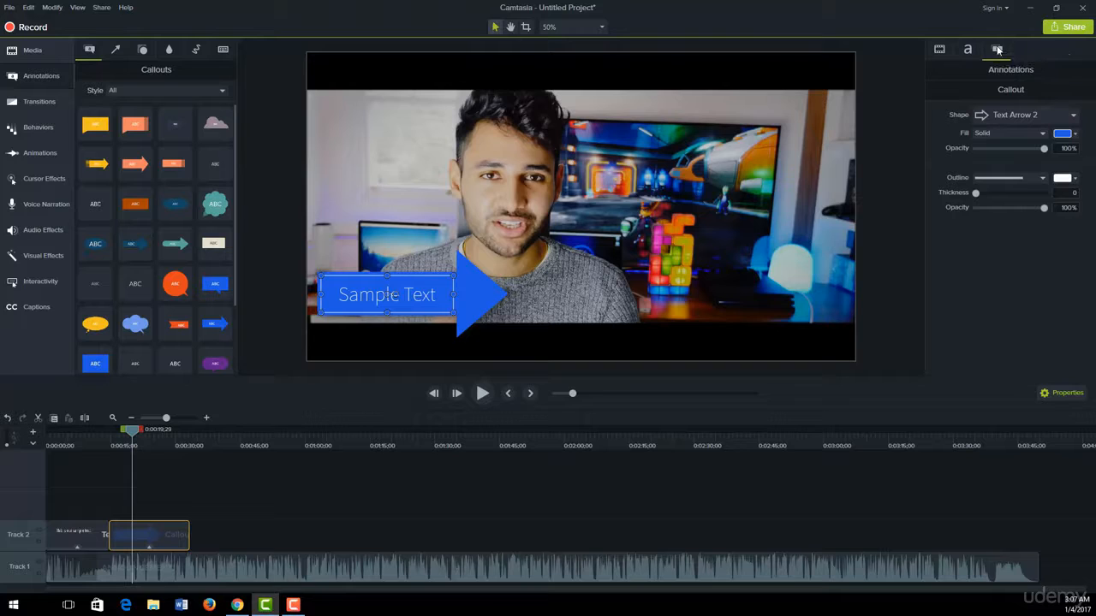
pyautogui.click(1075, 135)
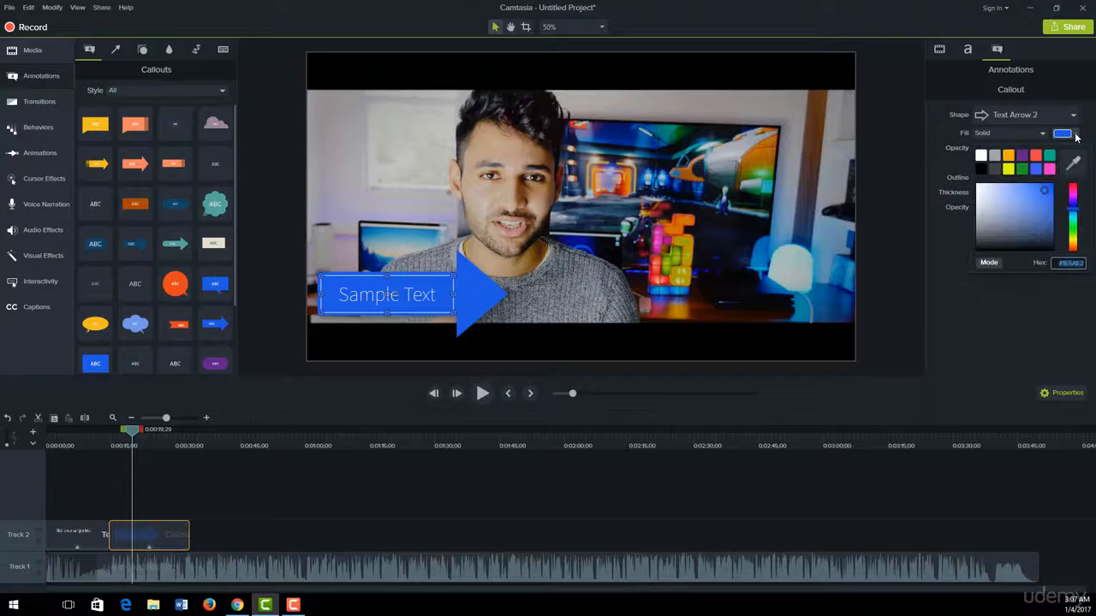
pyautogui.click(1073, 190)
pyautogui.moveTo(1073, 191); pyautogui.dragTo(1073, 188)
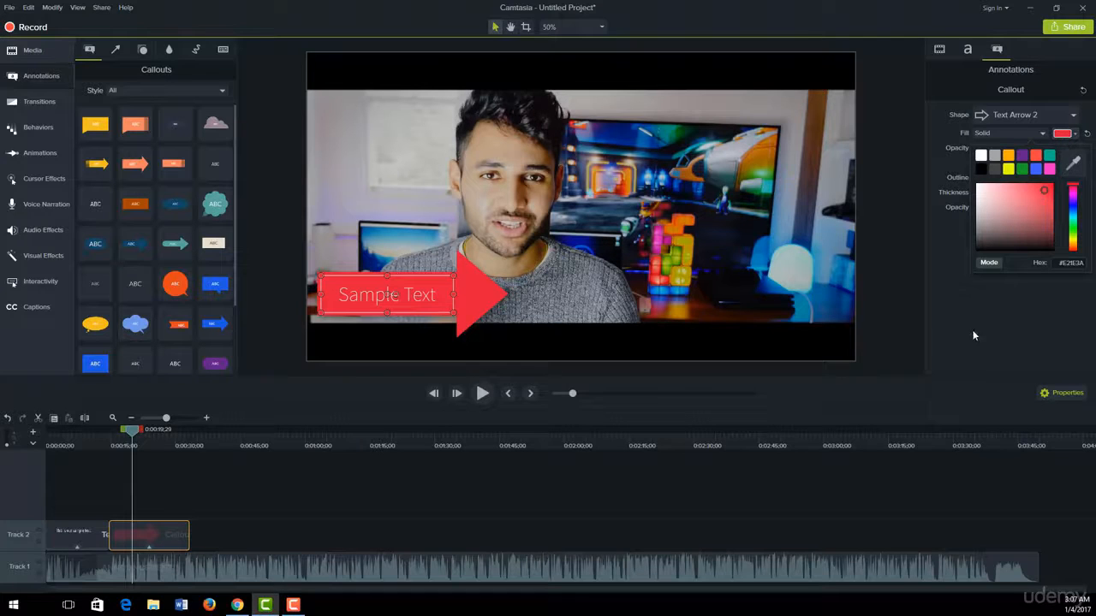
# - Recolor the arrow callout's fill with orange sampled from the top of the glowing block lamp, and set its fill opacity to 68%
pyautogui.click(1073, 165)
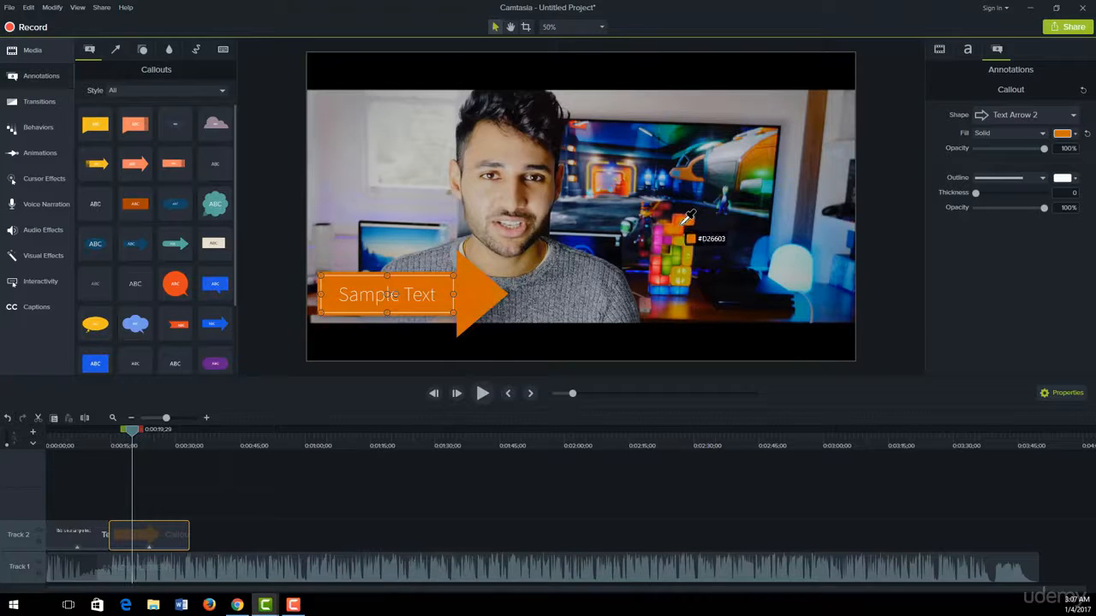
pyautogui.click(686, 218)
pyautogui.click(529, 225)
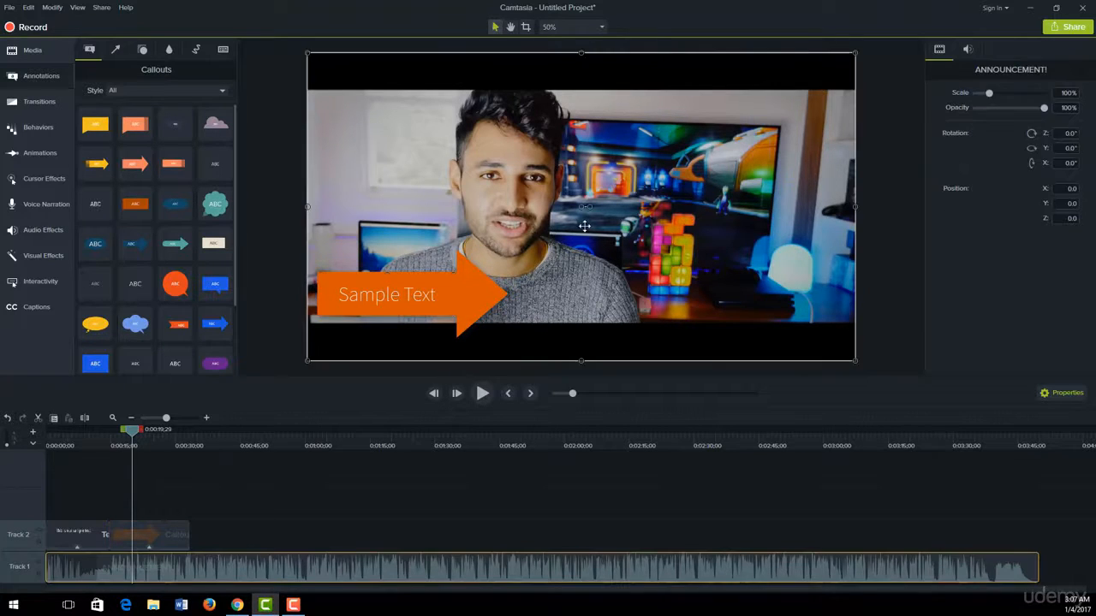
pyautogui.click(429, 291)
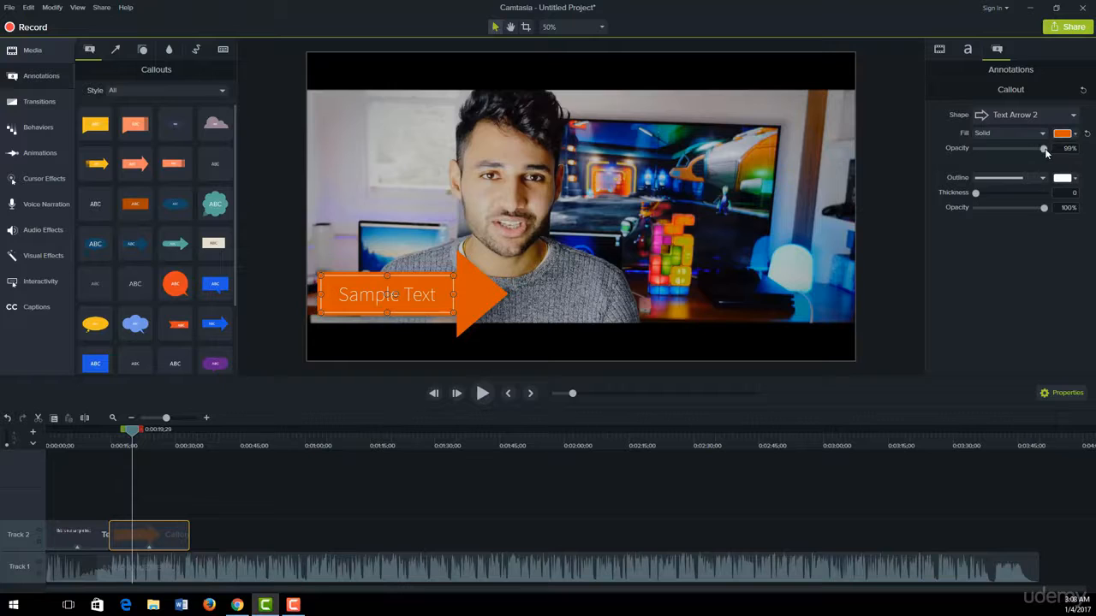
pyautogui.moveTo(1038, 148)
pyautogui.mouseDown()
pyautogui.moveTo(985, 148)
pyautogui.moveTo(1034, 148)
pyautogui.moveTo(1003, 149)
pyautogui.moveTo(1023, 151)
pyautogui.mouseUp()
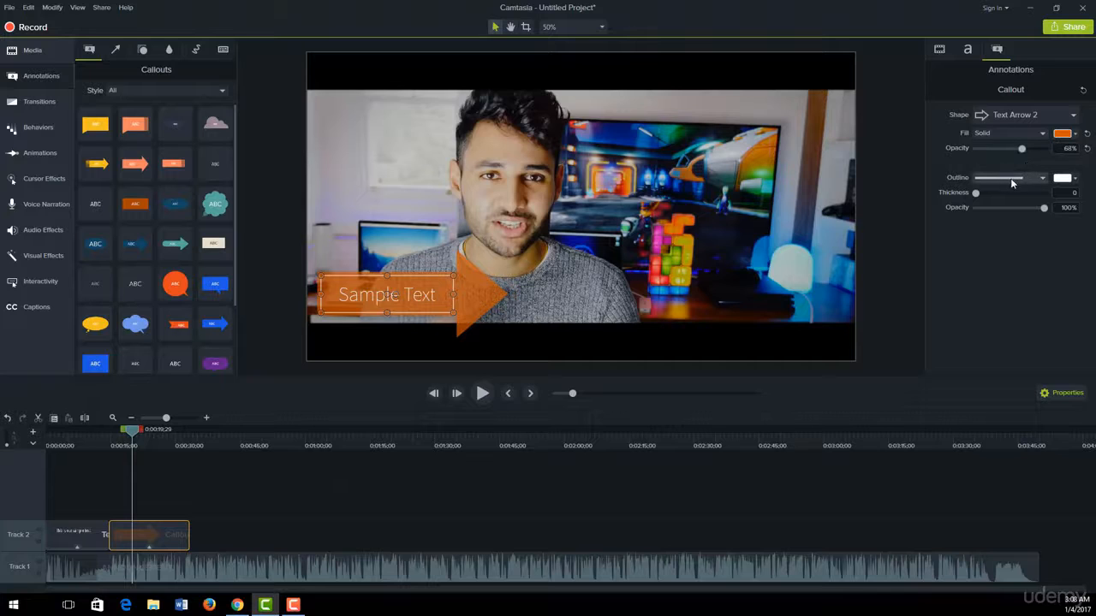
# - Give the arrow callout a dashed outline with a thickness of 12 and 48% opacity
pyautogui.click(1039, 180)
pyautogui.click(1015, 221)
pyautogui.moveTo(975, 193); pyautogui.dragTo(1010, 214)
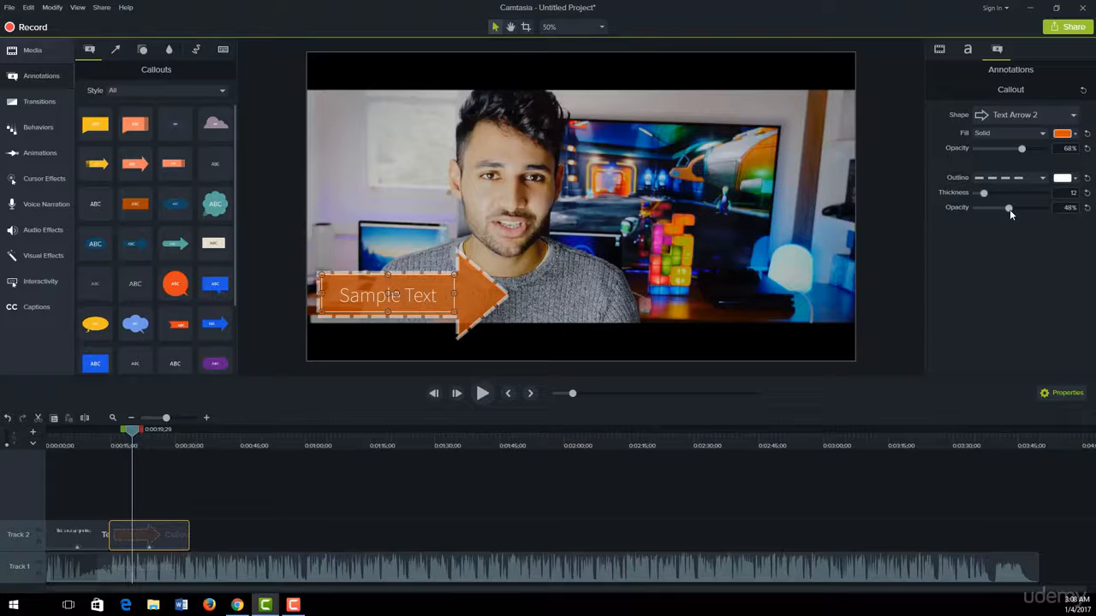
# - Try the Speech Bubble 1 shape on the callout, and settle on Text Arrow 1 as its shape
pyautogui.click(1008, 114)
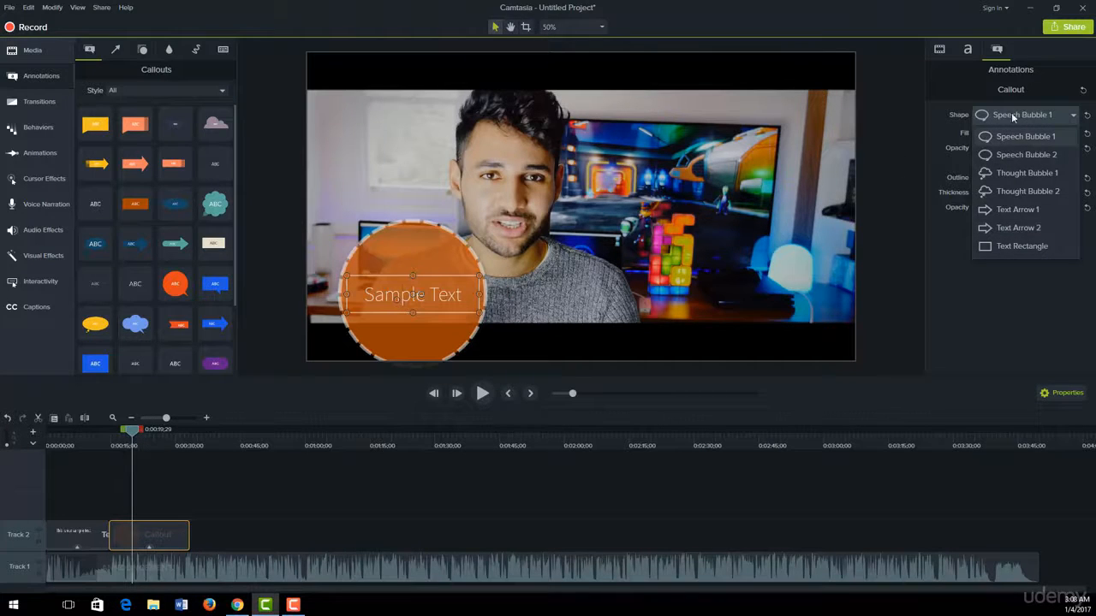
pyautogui.click(1004, 306)
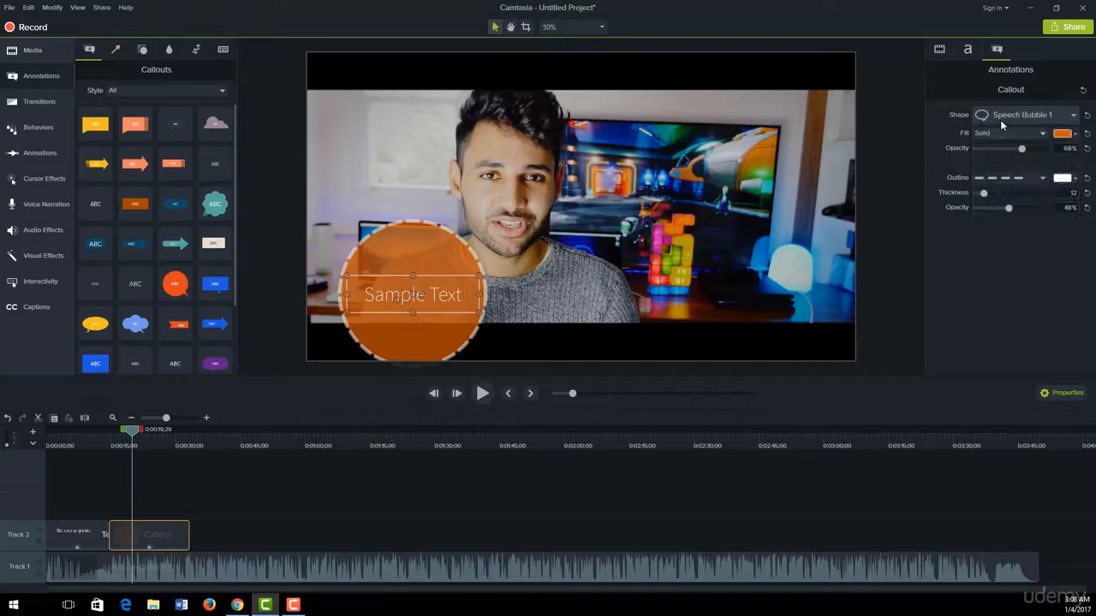
pyautogui.click(1000, 119)
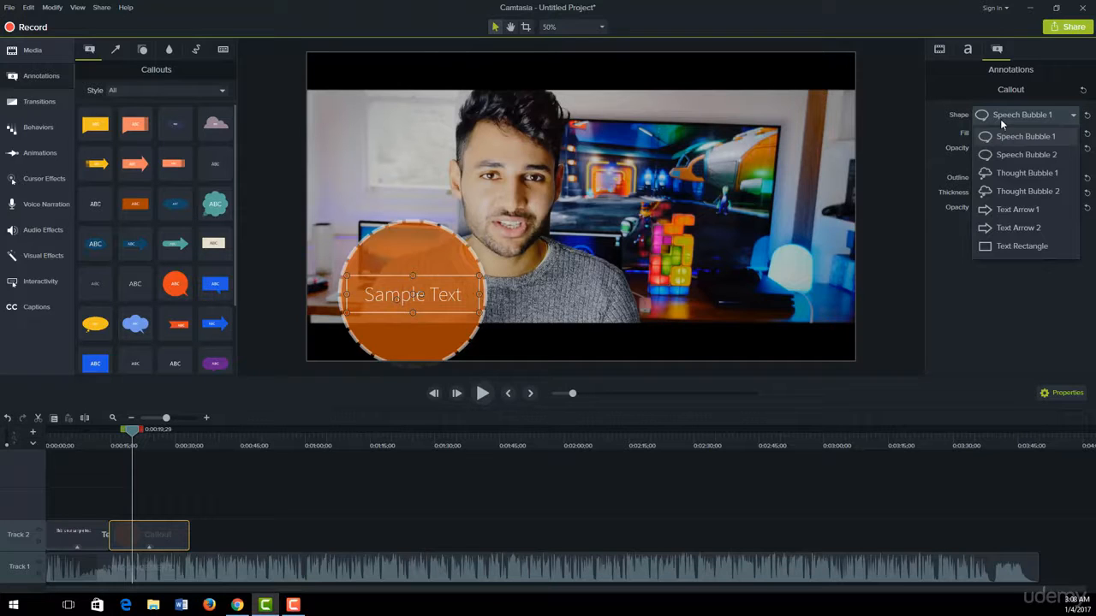
pyautogui.click(1002, 207)
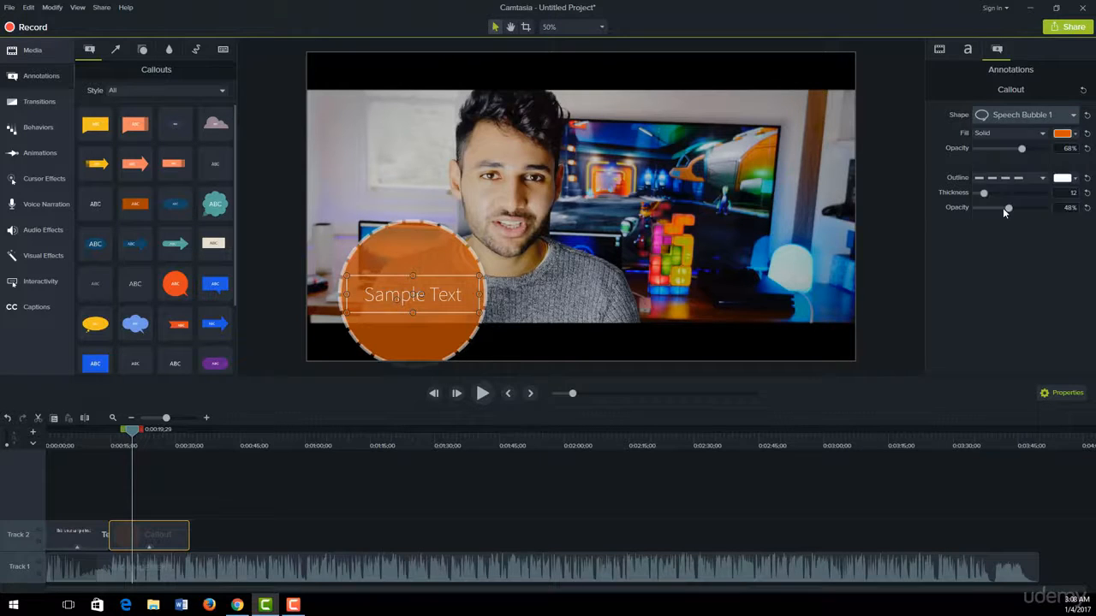
pyautogui.click(513, 275)
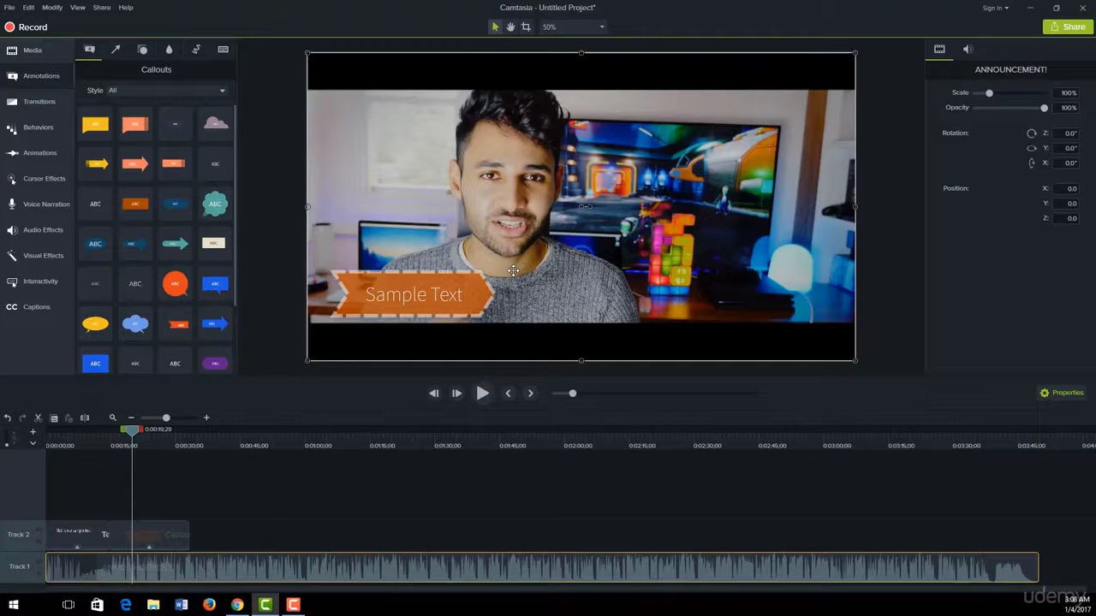